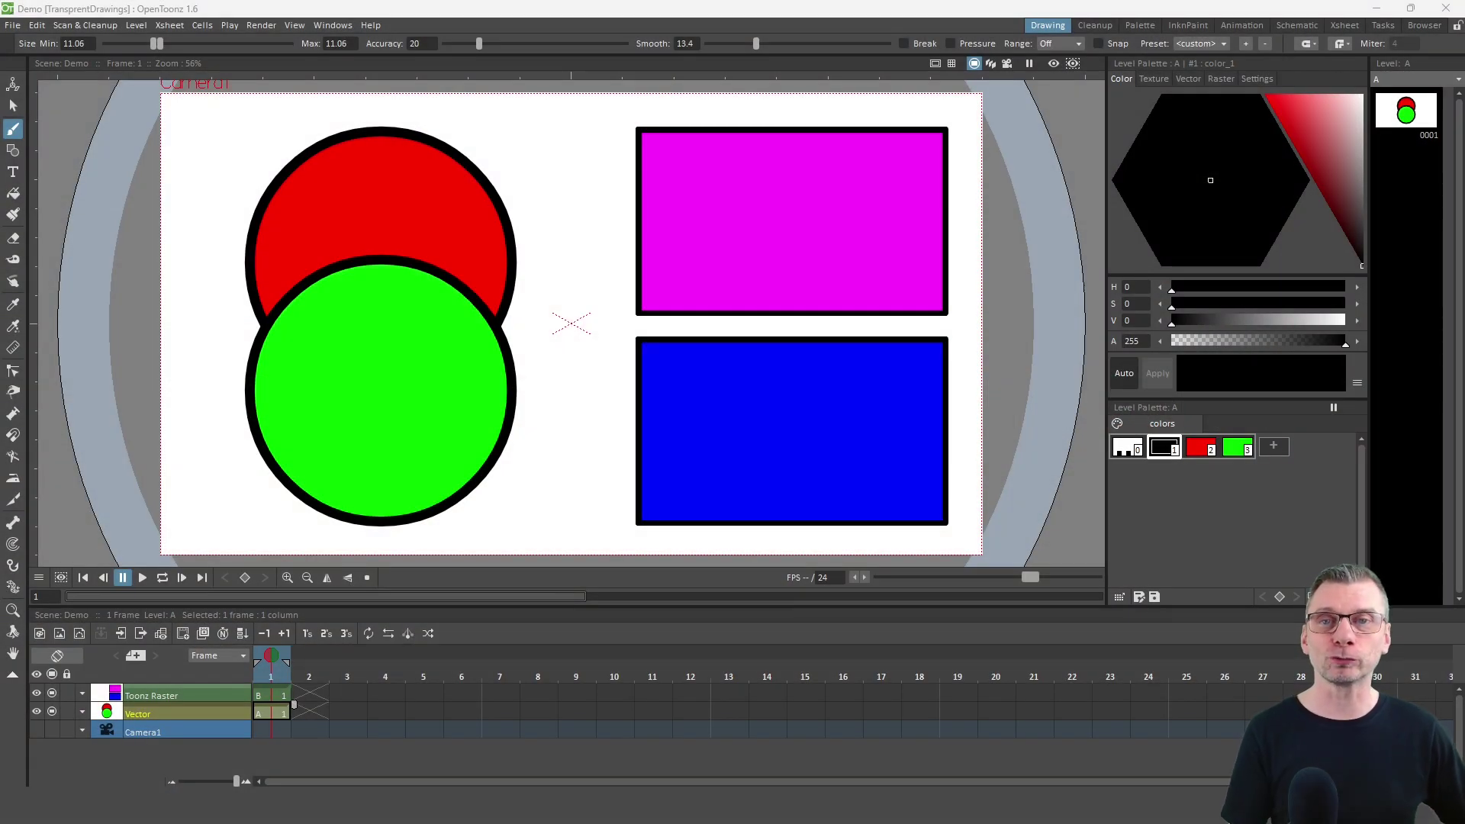
# Lower the alpha of the raster level's blue and magenta fill styles, magenta to 83.
pyautogui.click(271, 695)
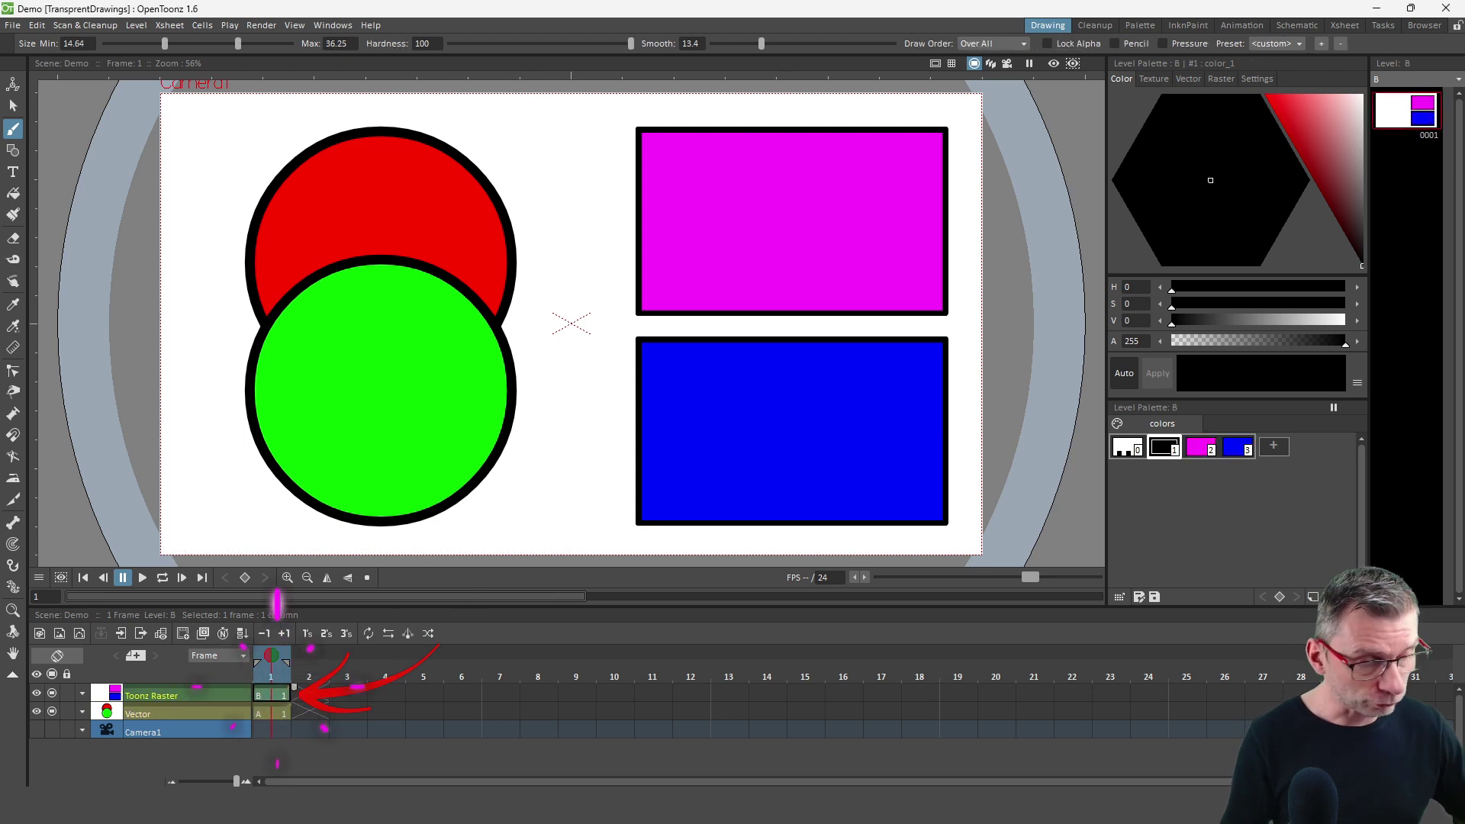
pyautogui.click(1238, 447)
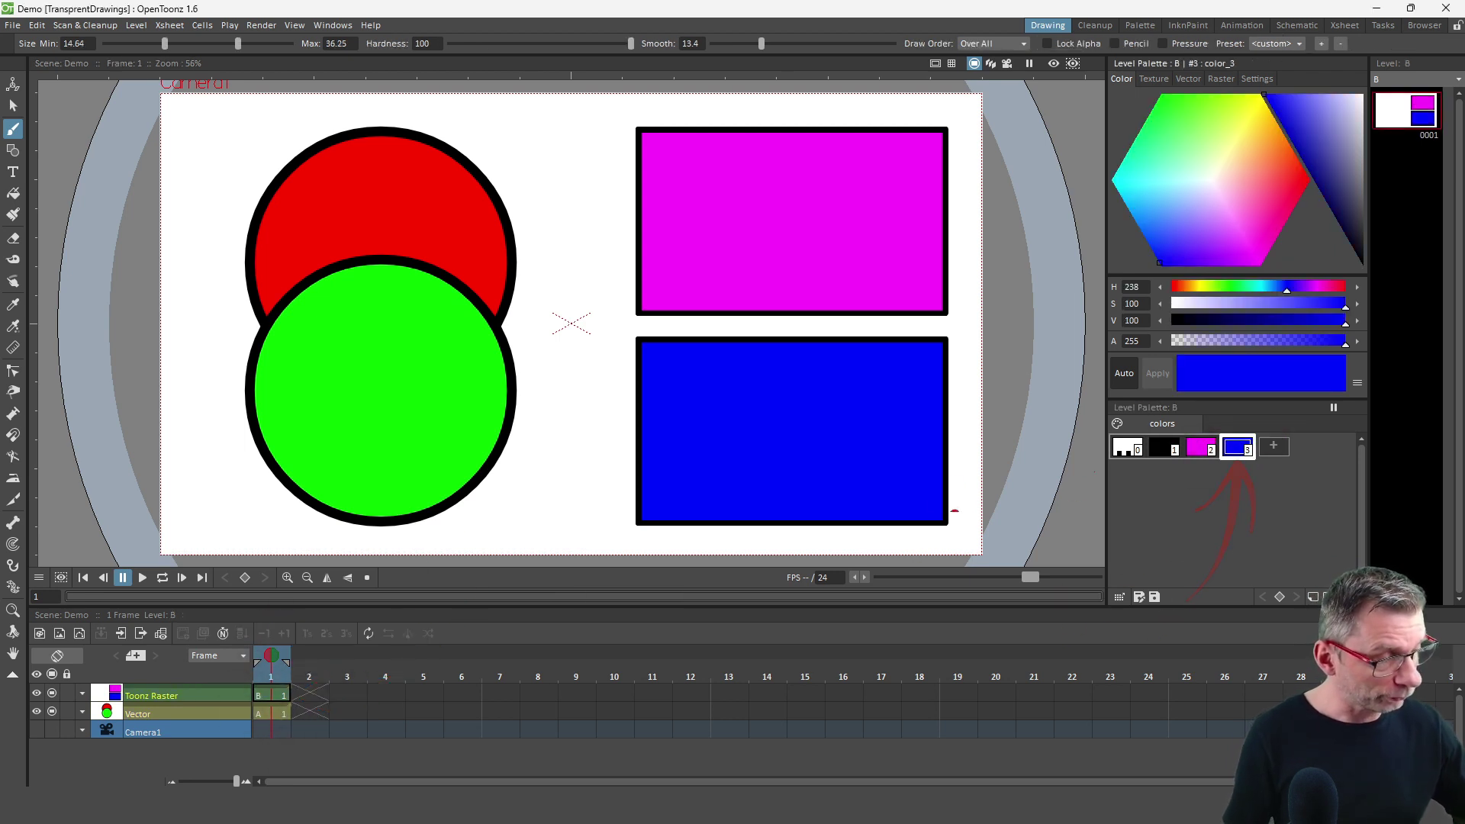
pyautogui.moveTo(1345, 341); pyautogui.dragTo(1202, 342)
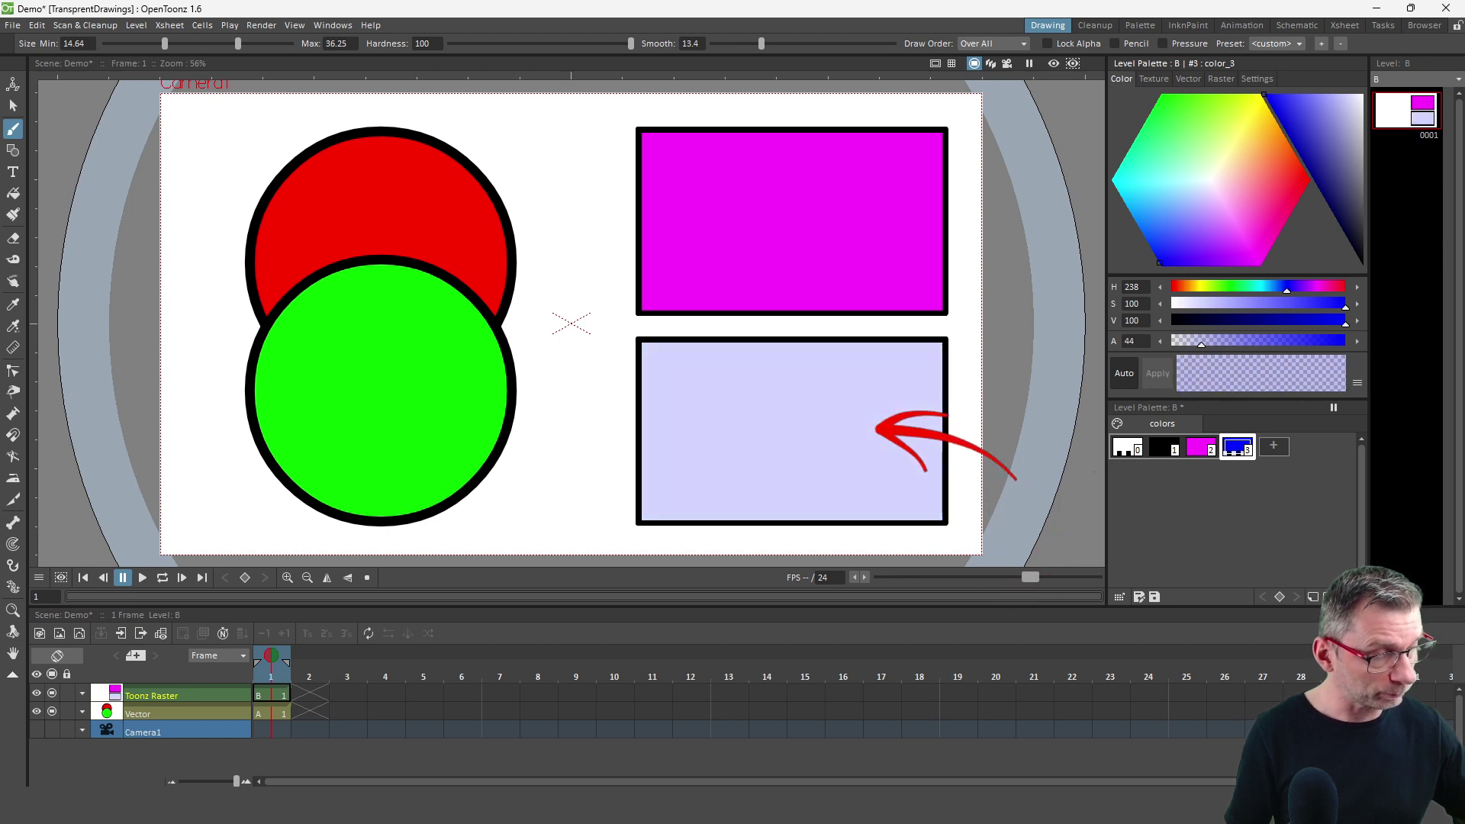
pyautogui.click(1202, 447)
pyautogui.moveTo(1346, 341); pyautogui.dragTo(1228, 341)
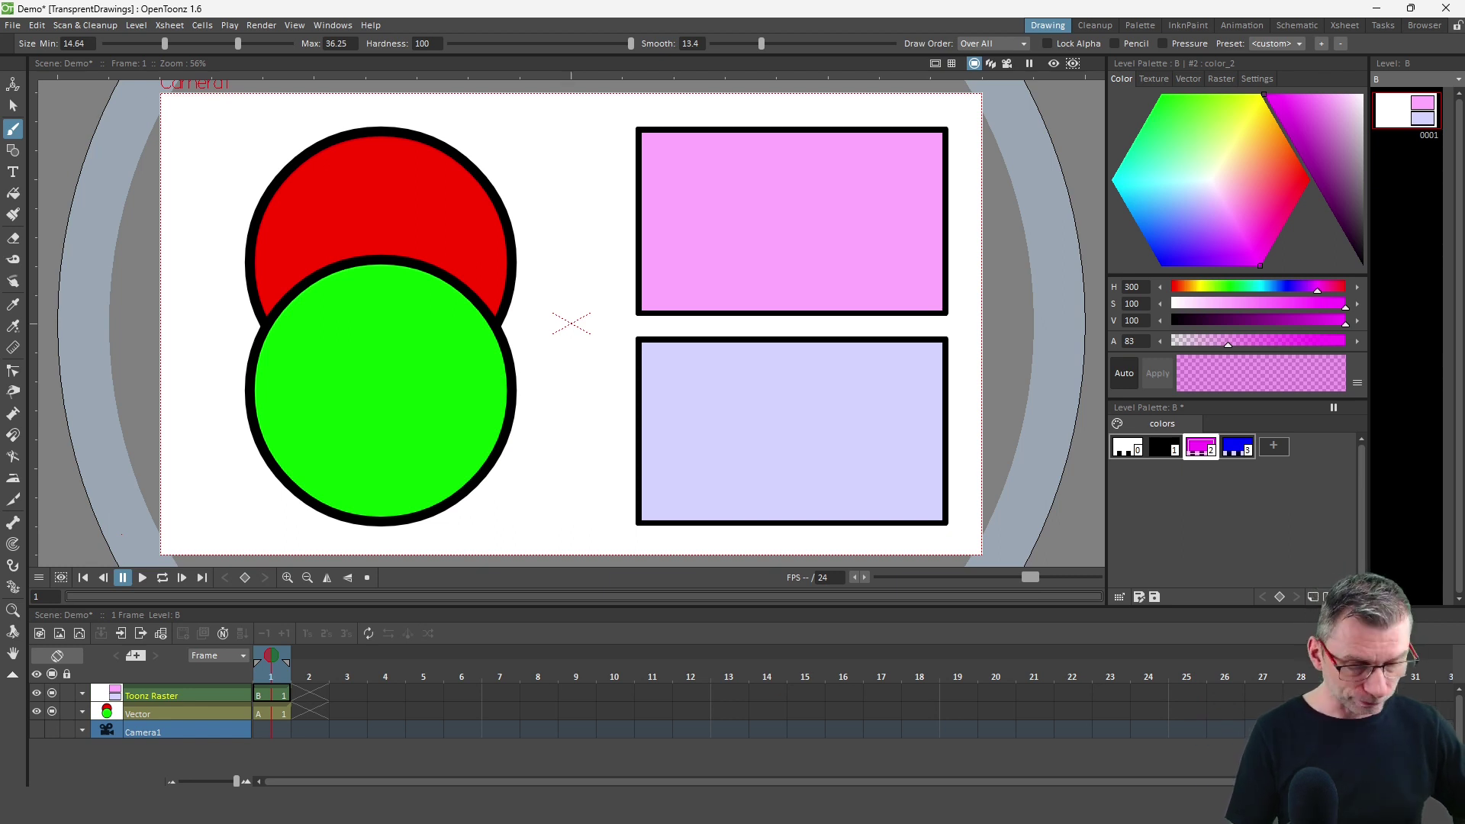
# Lower the vector level's green fill alpha to 89 and black outline alpha to 67.
pyautogui.click(272, 713)
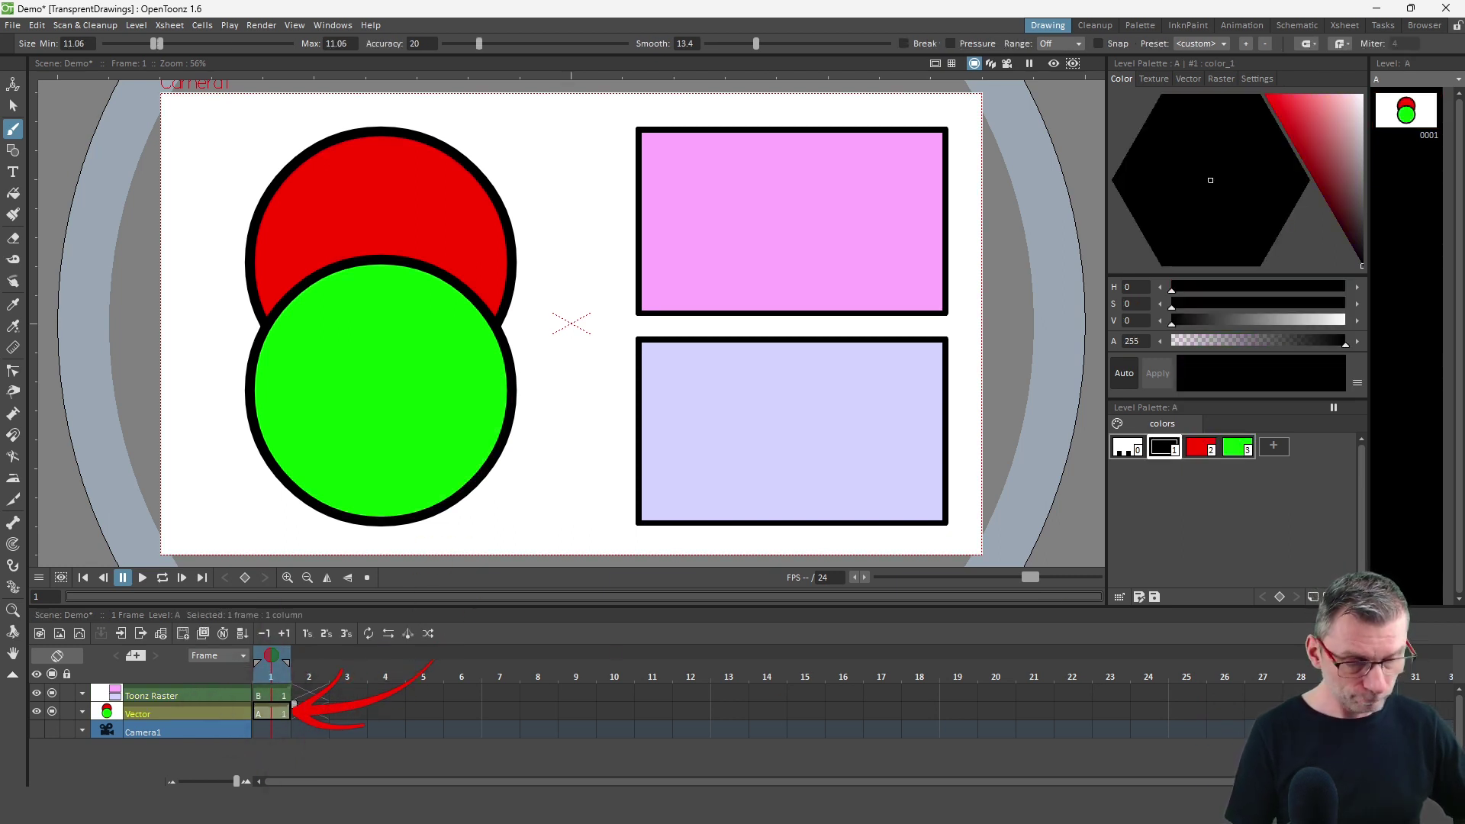
pyautogui.click(1237, 447)
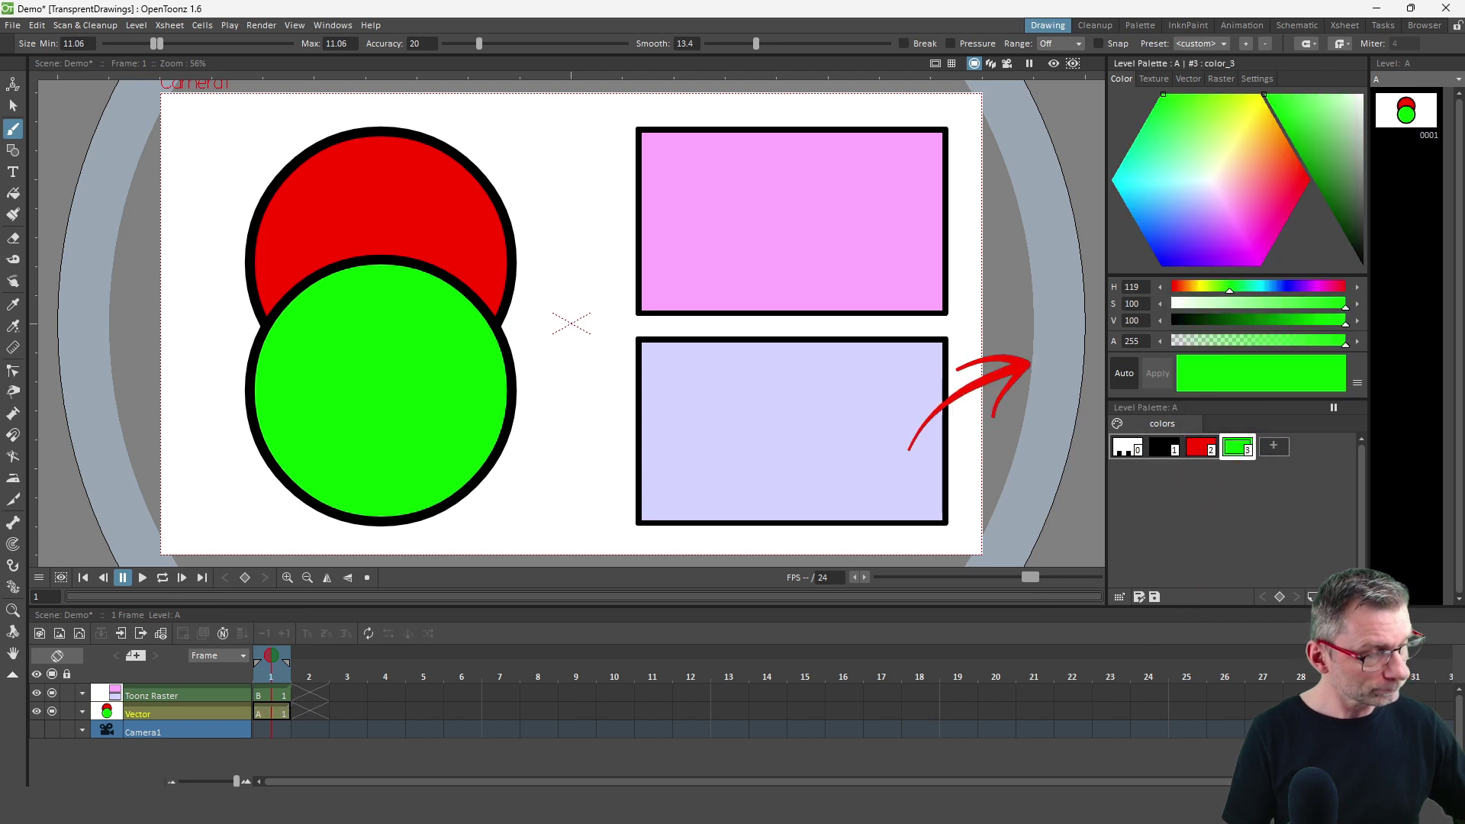
pyautogui.moveTo(1346, 342); pyautogui.dragTo(1232, 341)
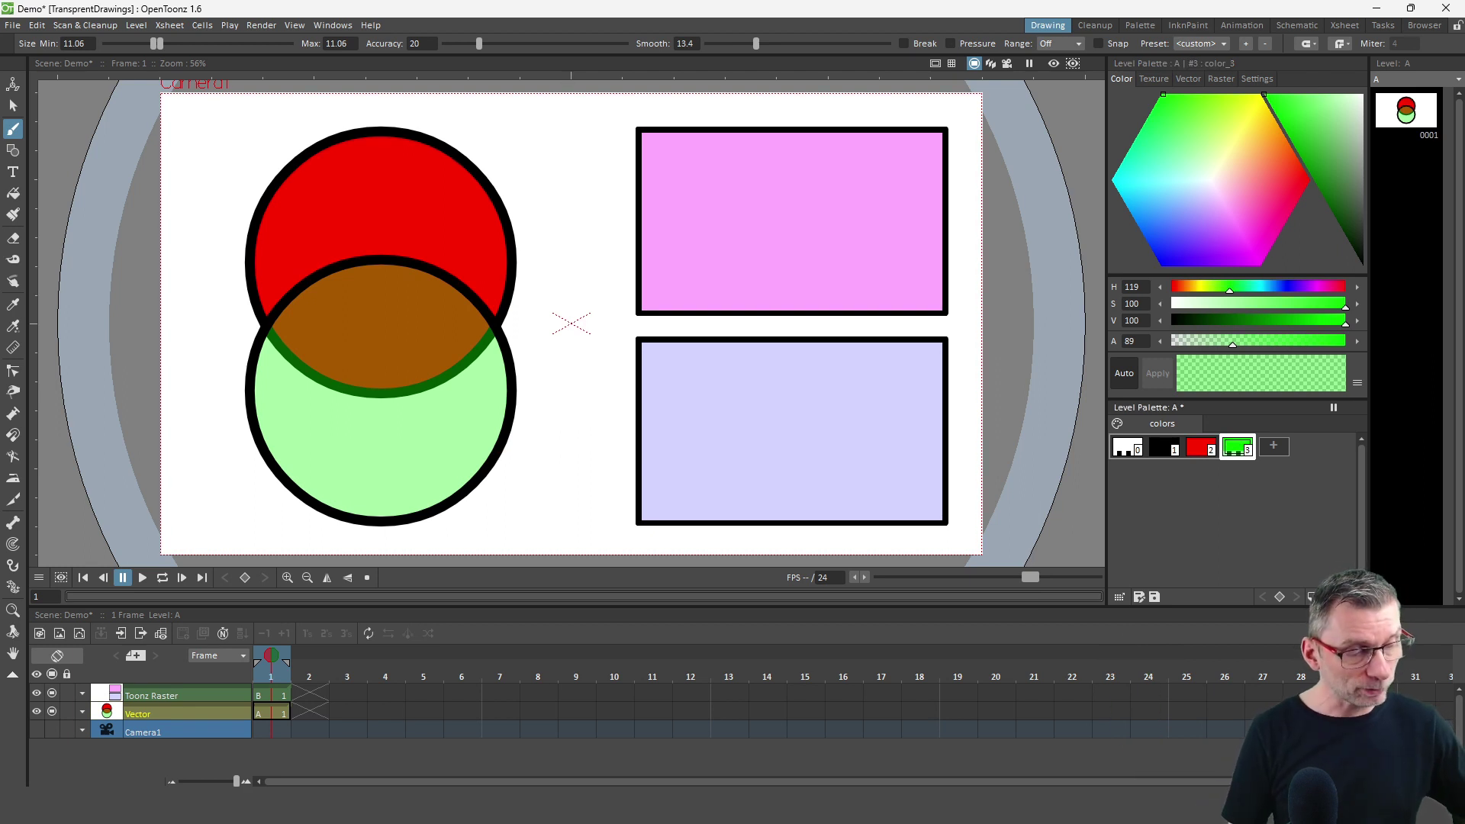
pyautogui.click(1164, 446)
pyautogui.moveTo(1346, 341); pyautogui.dragTo(1217, 341)
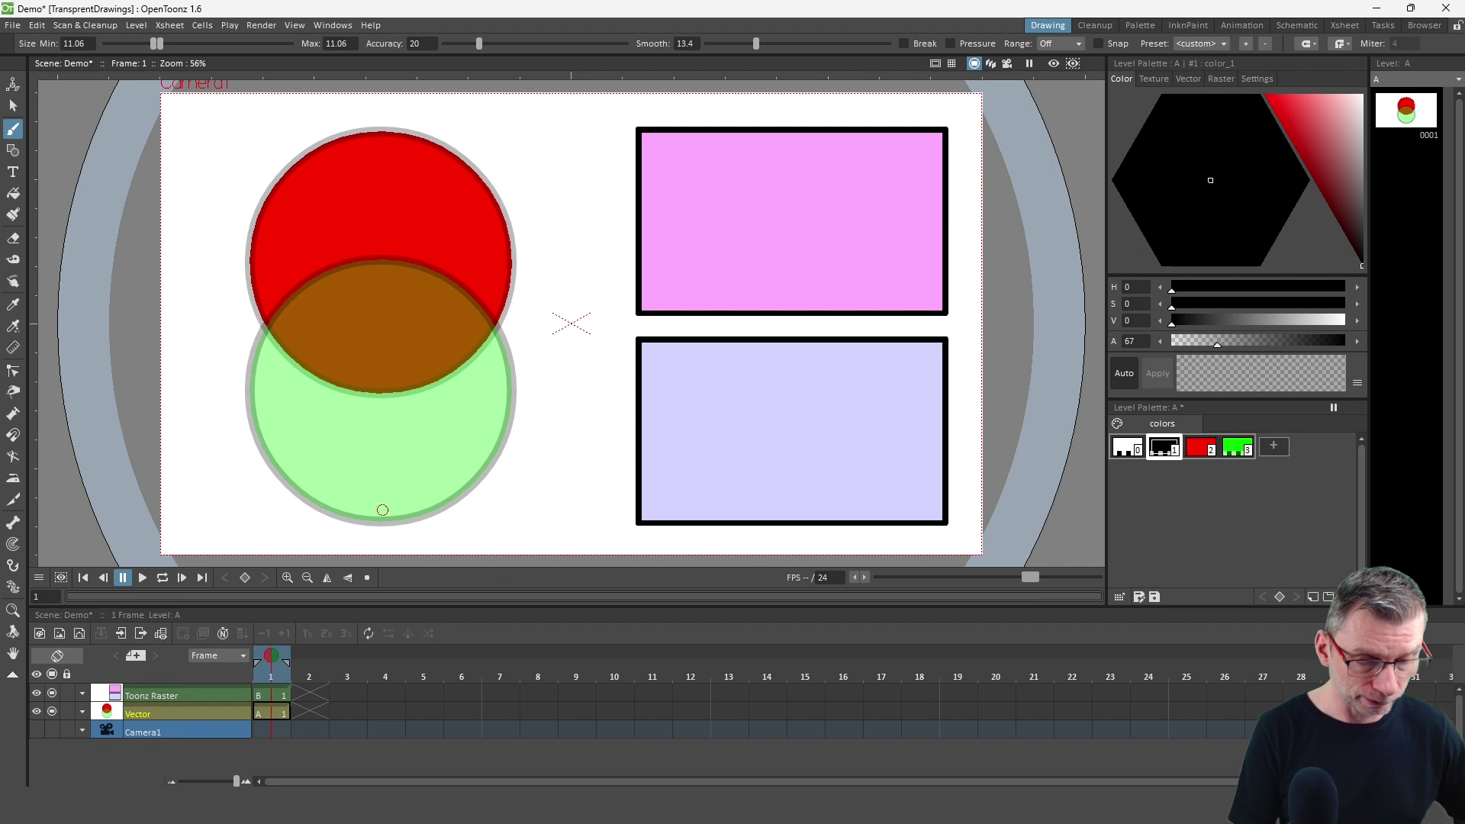
pyautogui.scroll(10, 445, 497)
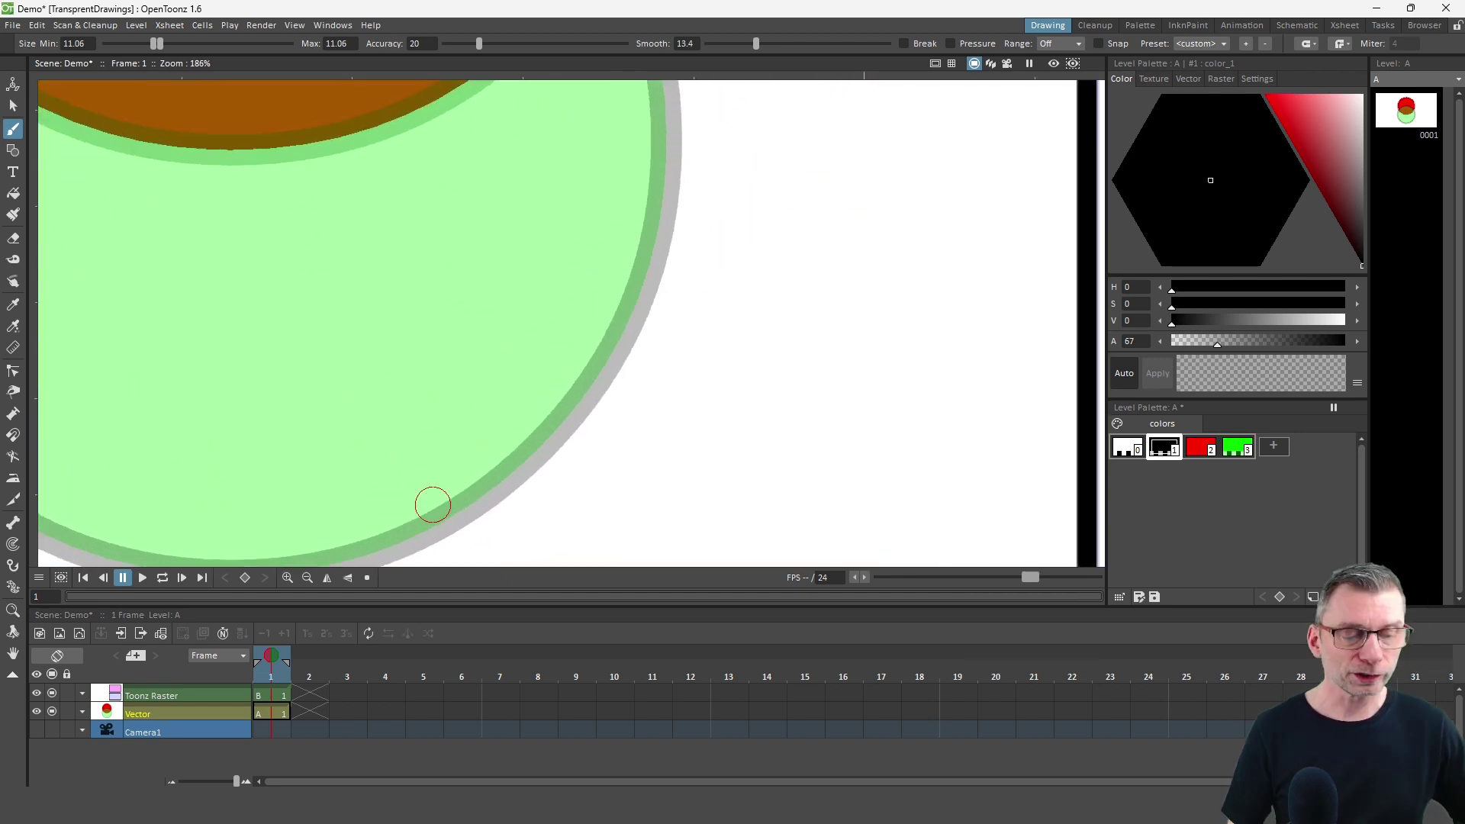
pyautogui.moveTo(432, 501); pyautogui.dragTo(550, 451)
pyautogui.scroll(3, 608, 330)
pyautogui.scroll(3, 595, 351)
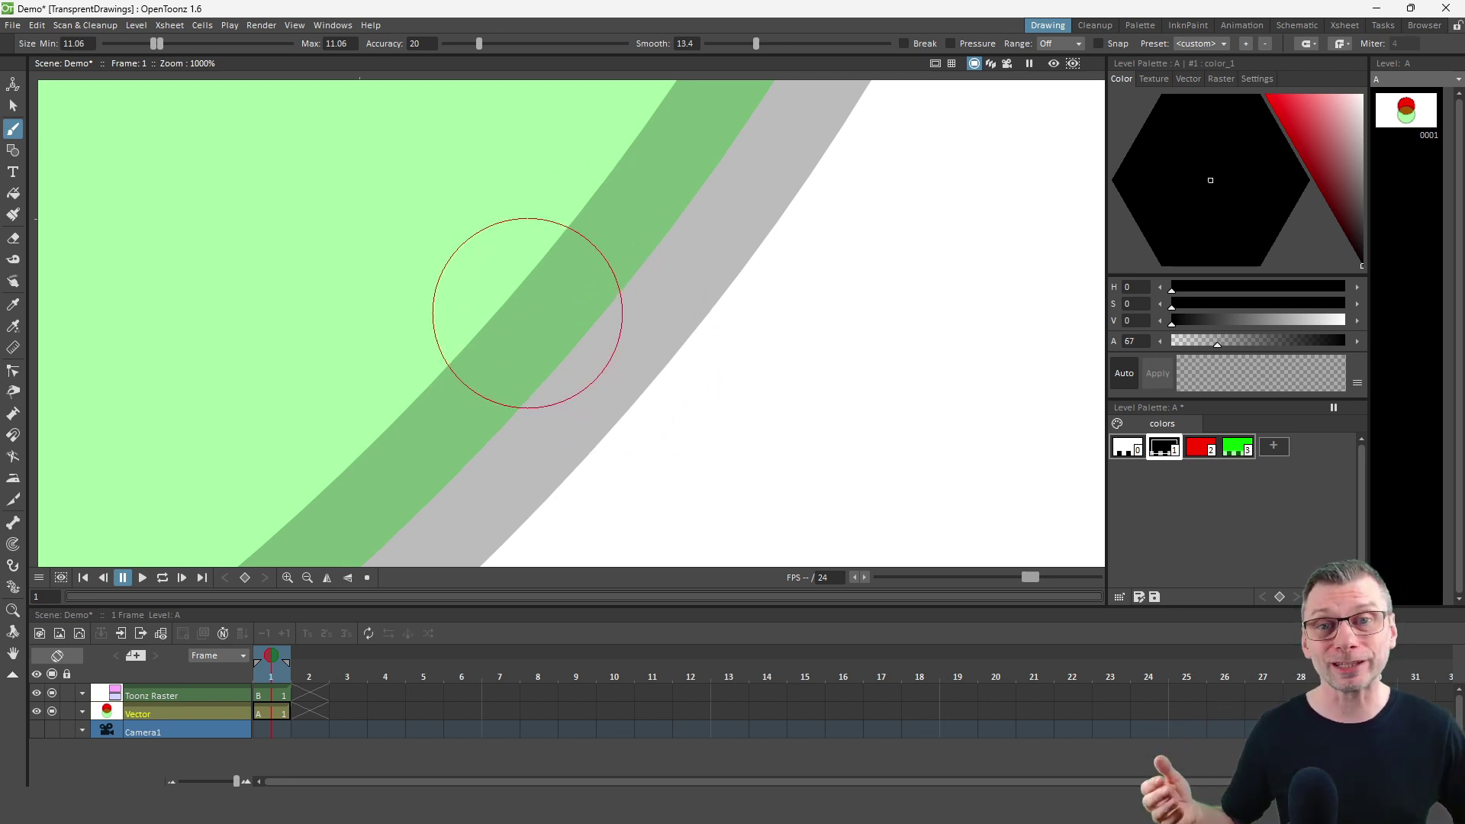
pyautogui.scroll(-10, 528, 313)
pyautogui.scroll(-2, 509, 294)
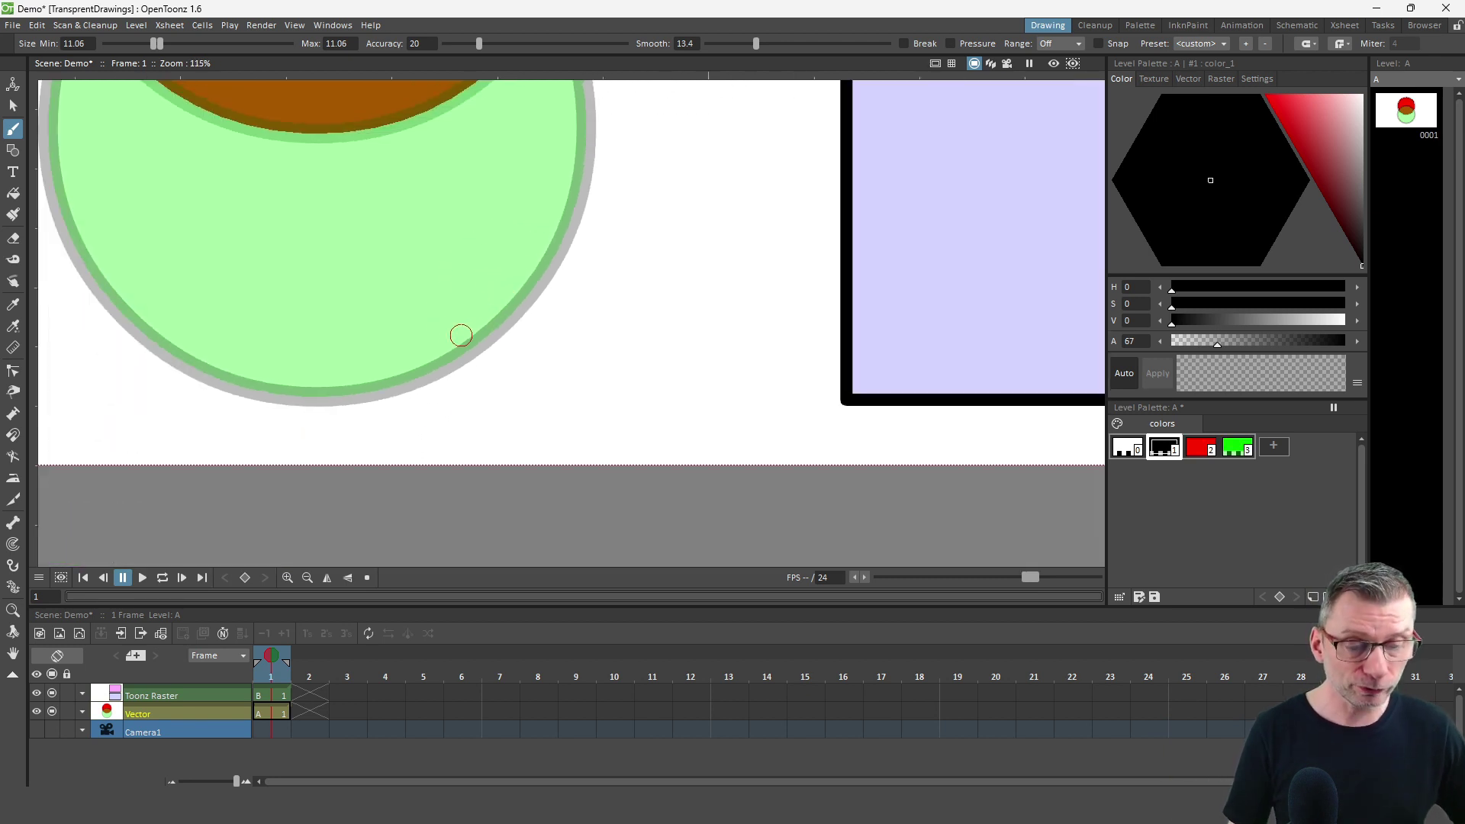
pyautogui.click(273, 713)
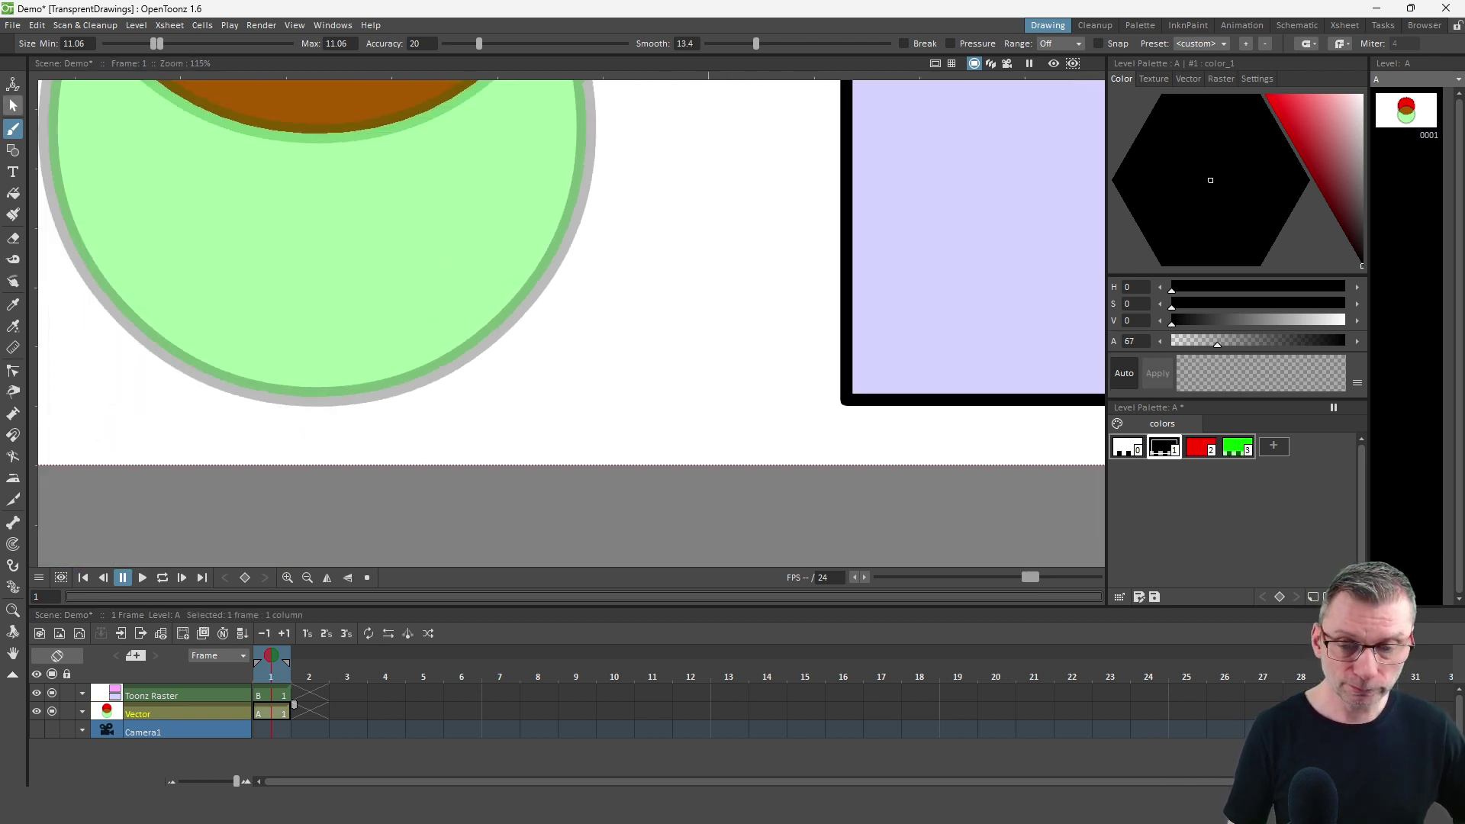
# Marquee-select the green circle's vector shapes with the Selection tool.
pyautogui.click(13, 105)
pyautogui.moveTo(42, 84); pyautogui.dragTo(600, 432)
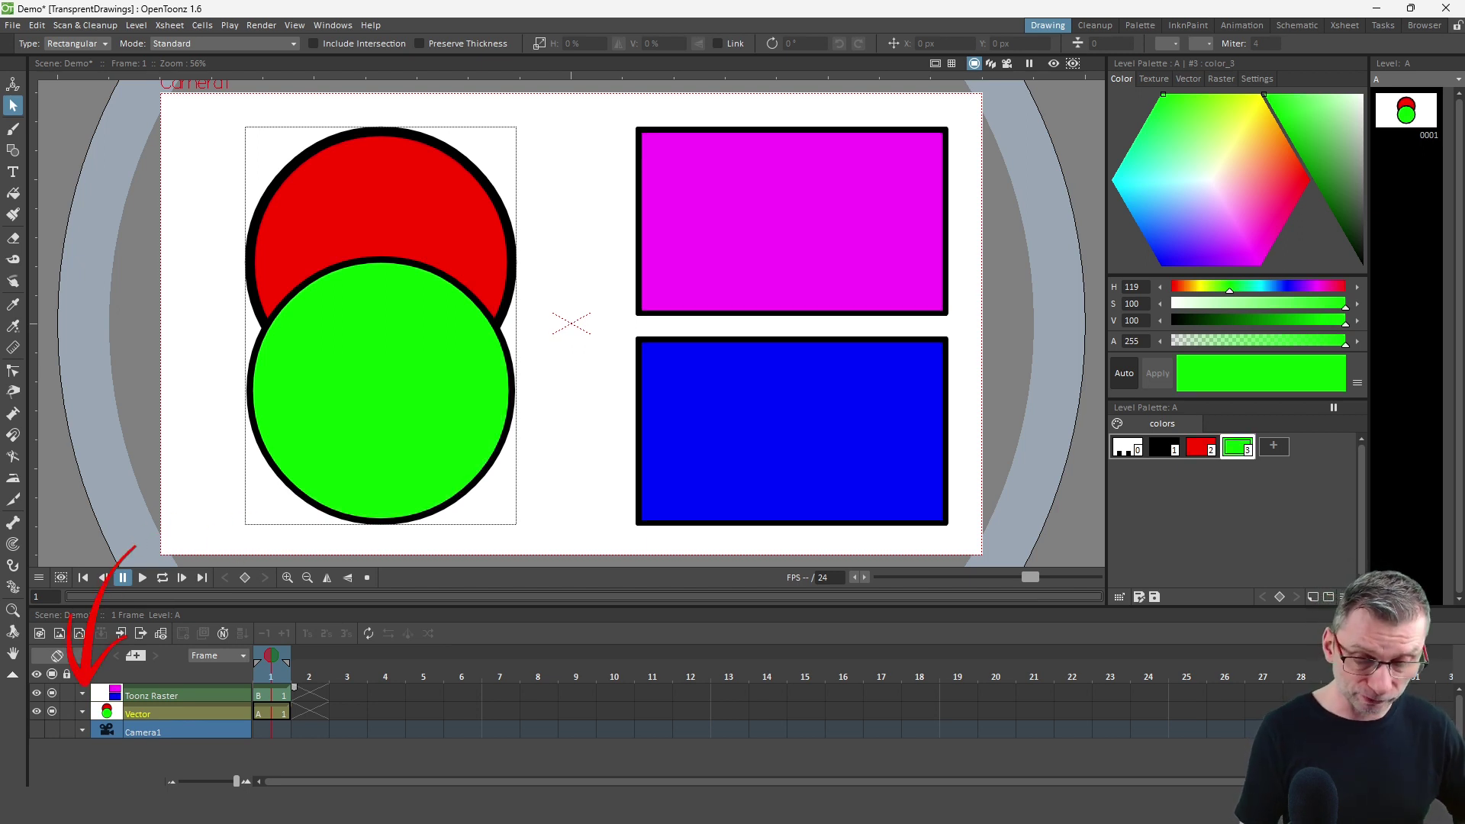
# Drop the Toonz Raster column opacity to 14 and the Vector column opacity to 44.
pyautogui.click(83, 693)
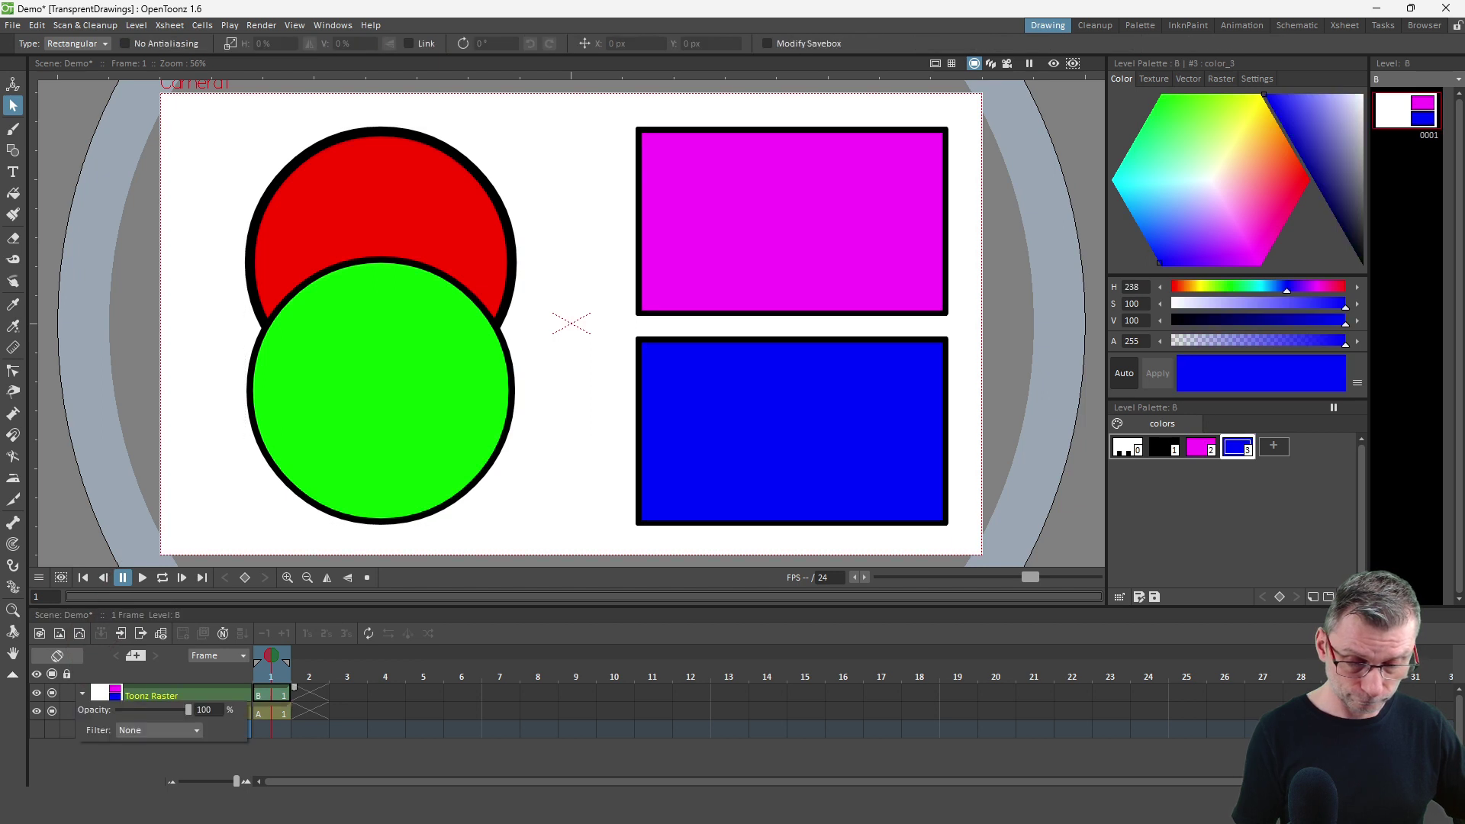
pyautogui.moveTo(188, 710); pyautogui.dragTo(157, 709)
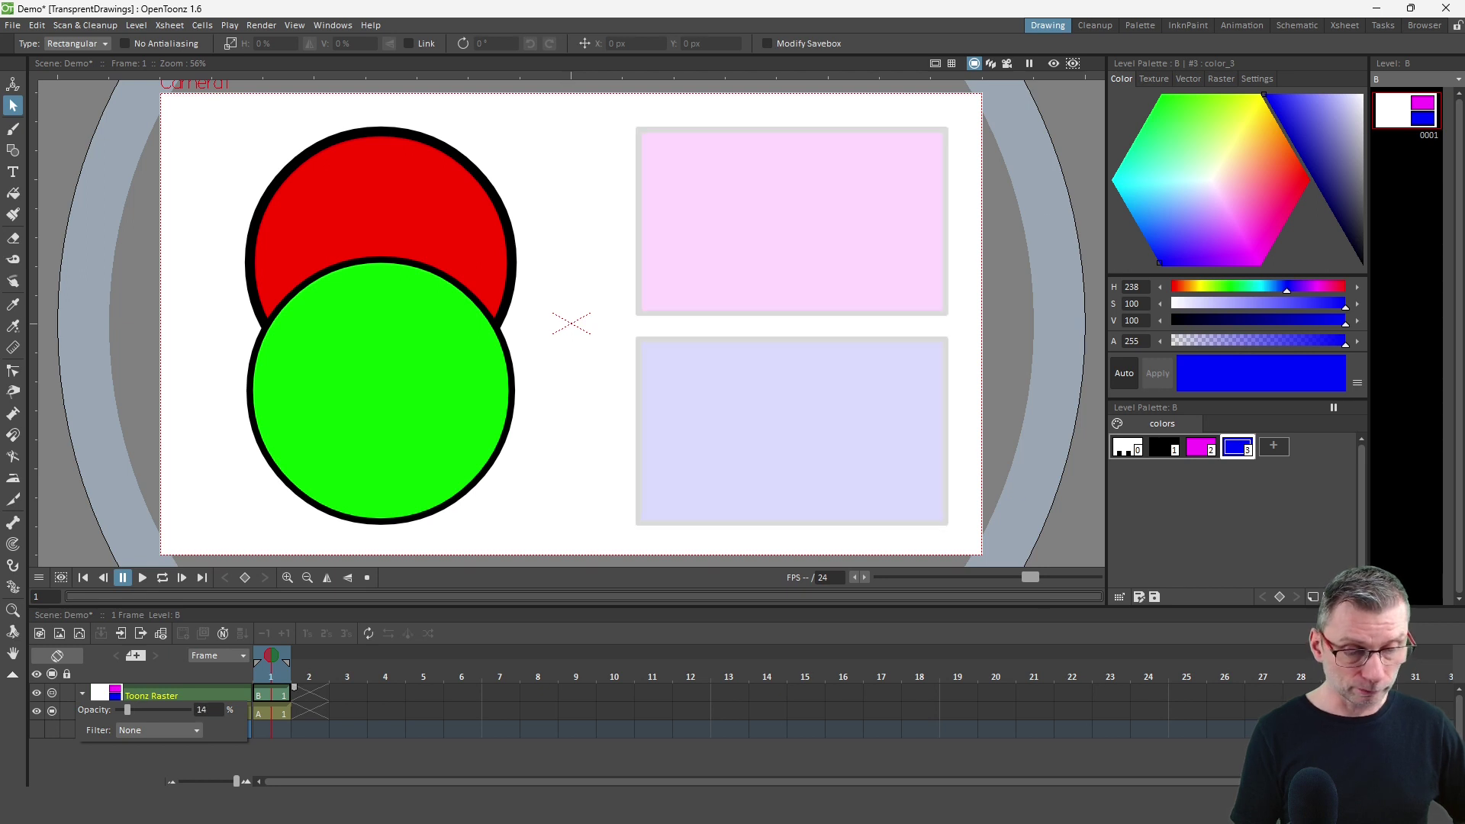
pyautogui.press('Escape')
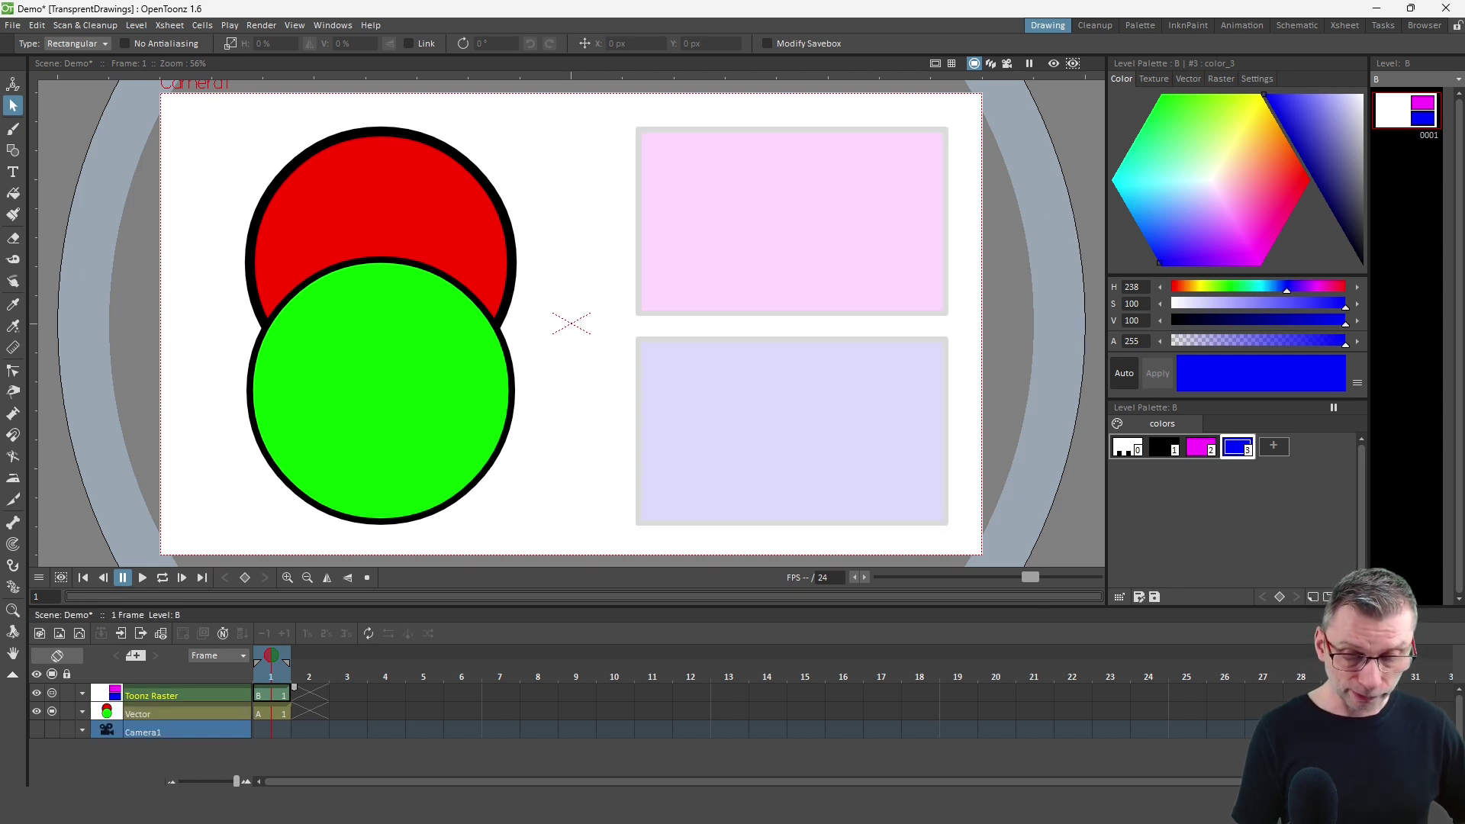
pyautogui.click(107, 712)
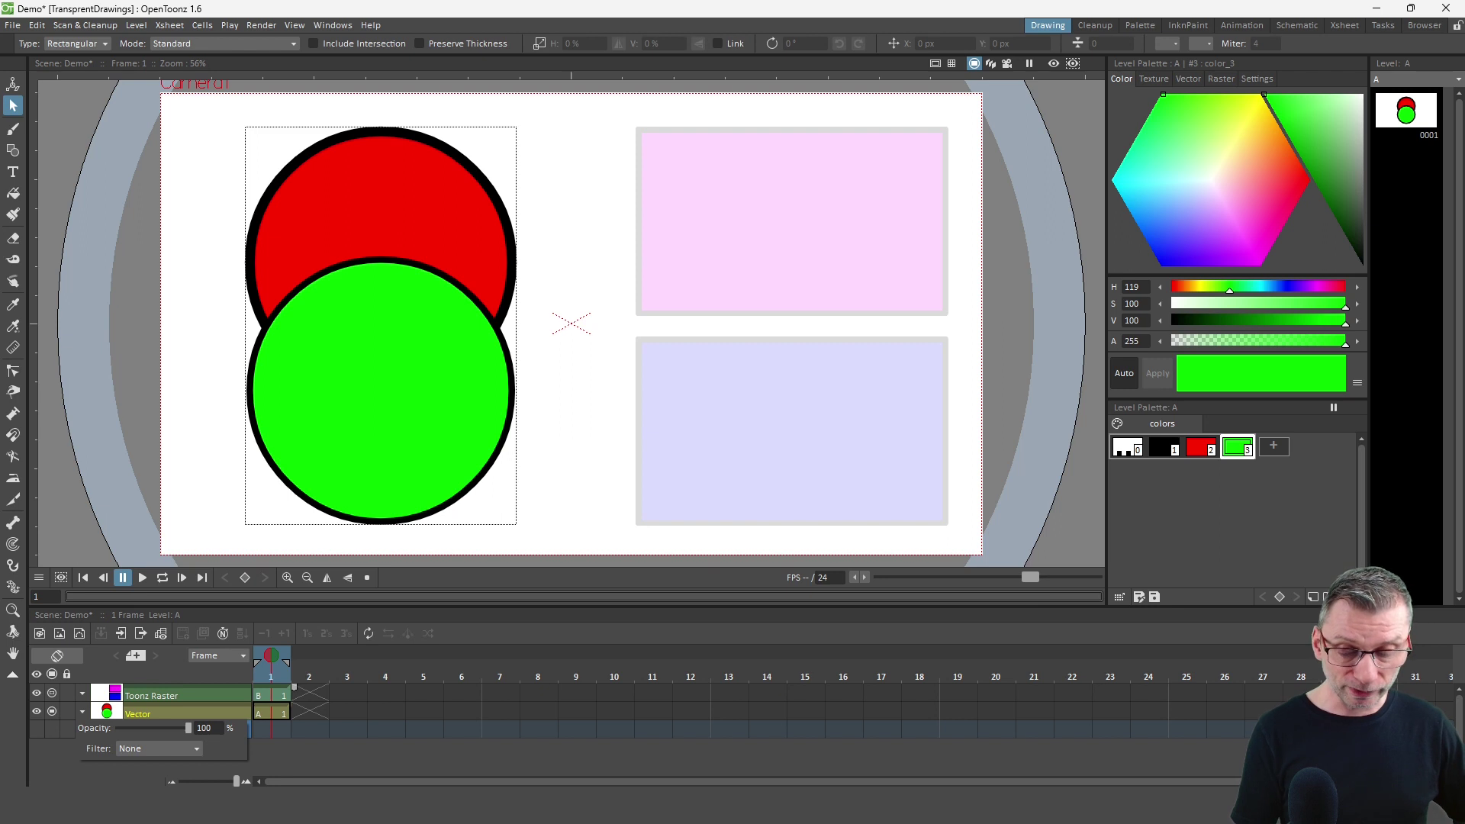
pyautogui.moveTo(188, 728); pyautogui.dragTo(163, 728)
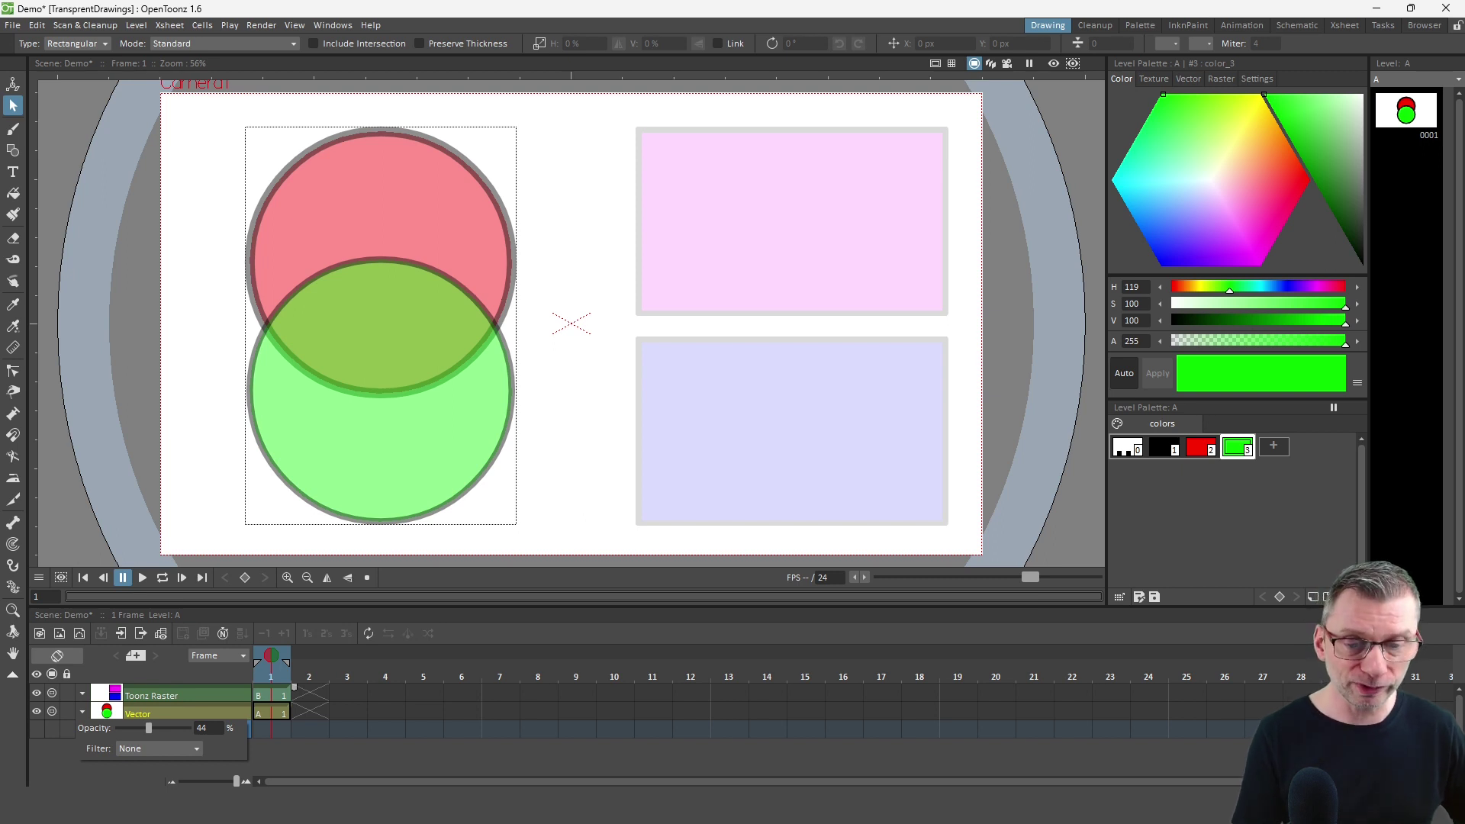
# Turn on 'Enable Column Color Filter and Transparency for Rendering' in Xsheet > Scene Settings.
pyautogui.click(170, 25)
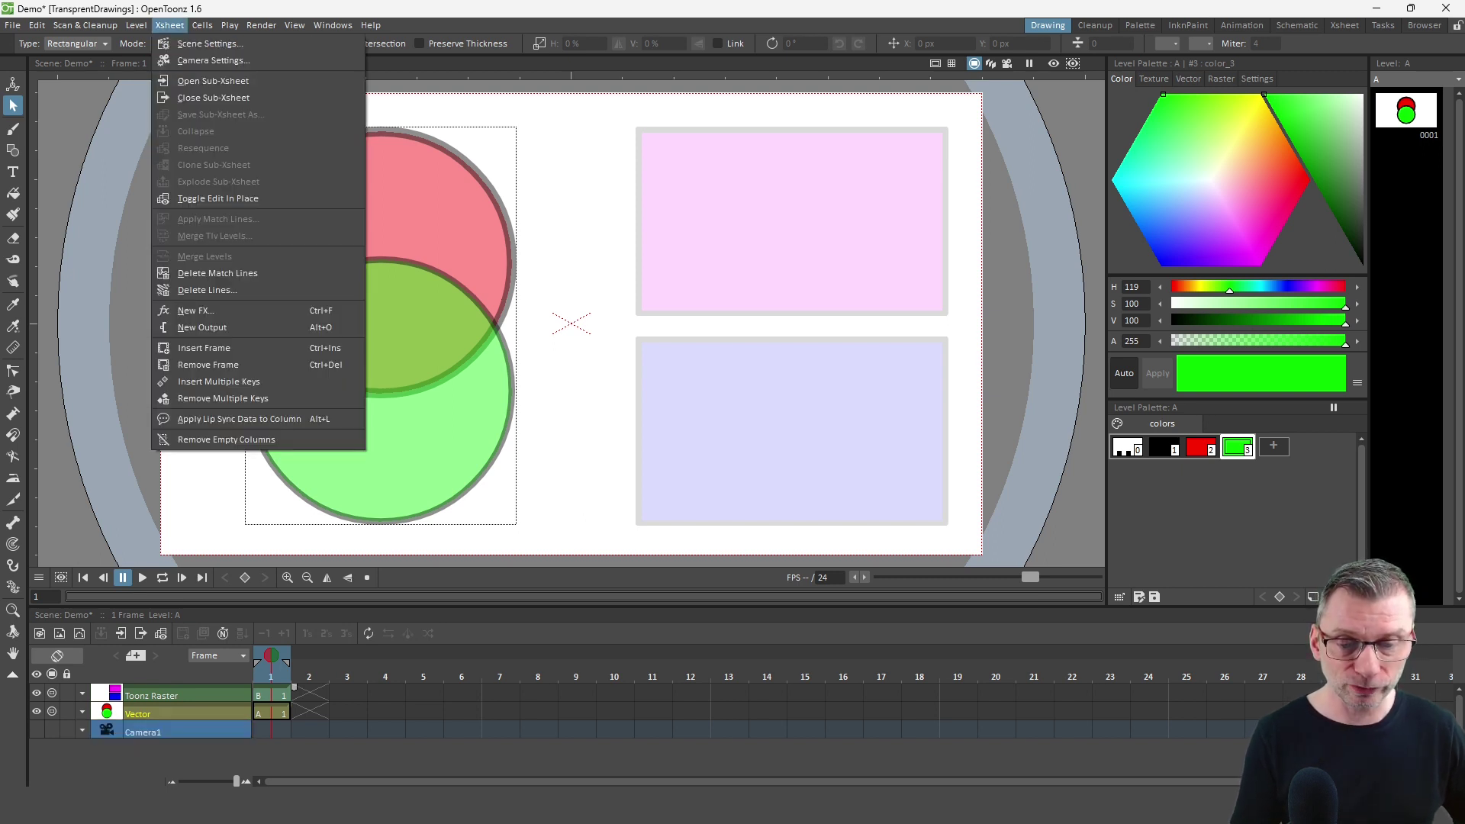
pyautogui.click(210, 44)
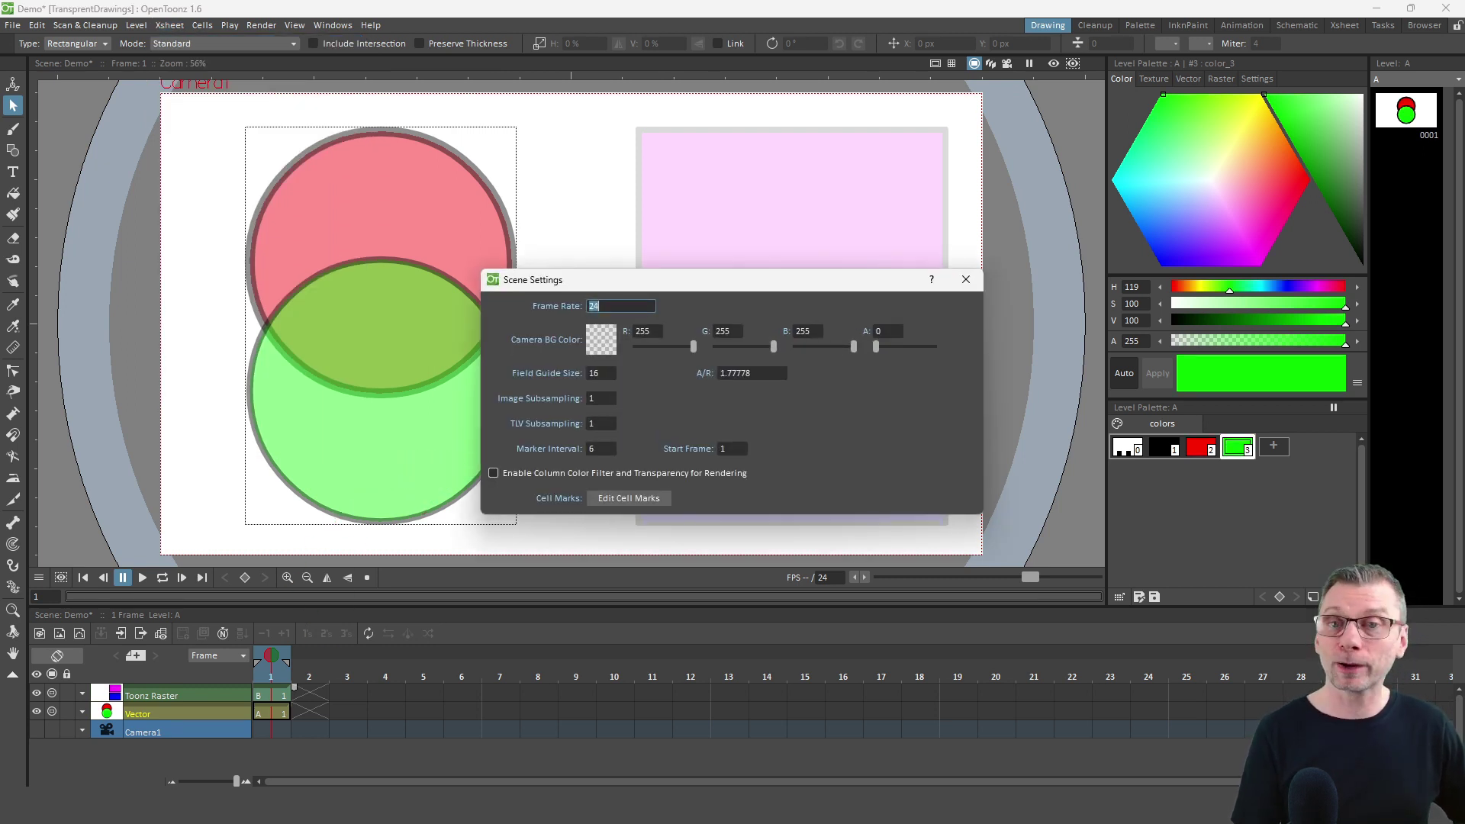
pyautogui.click(493, 474)
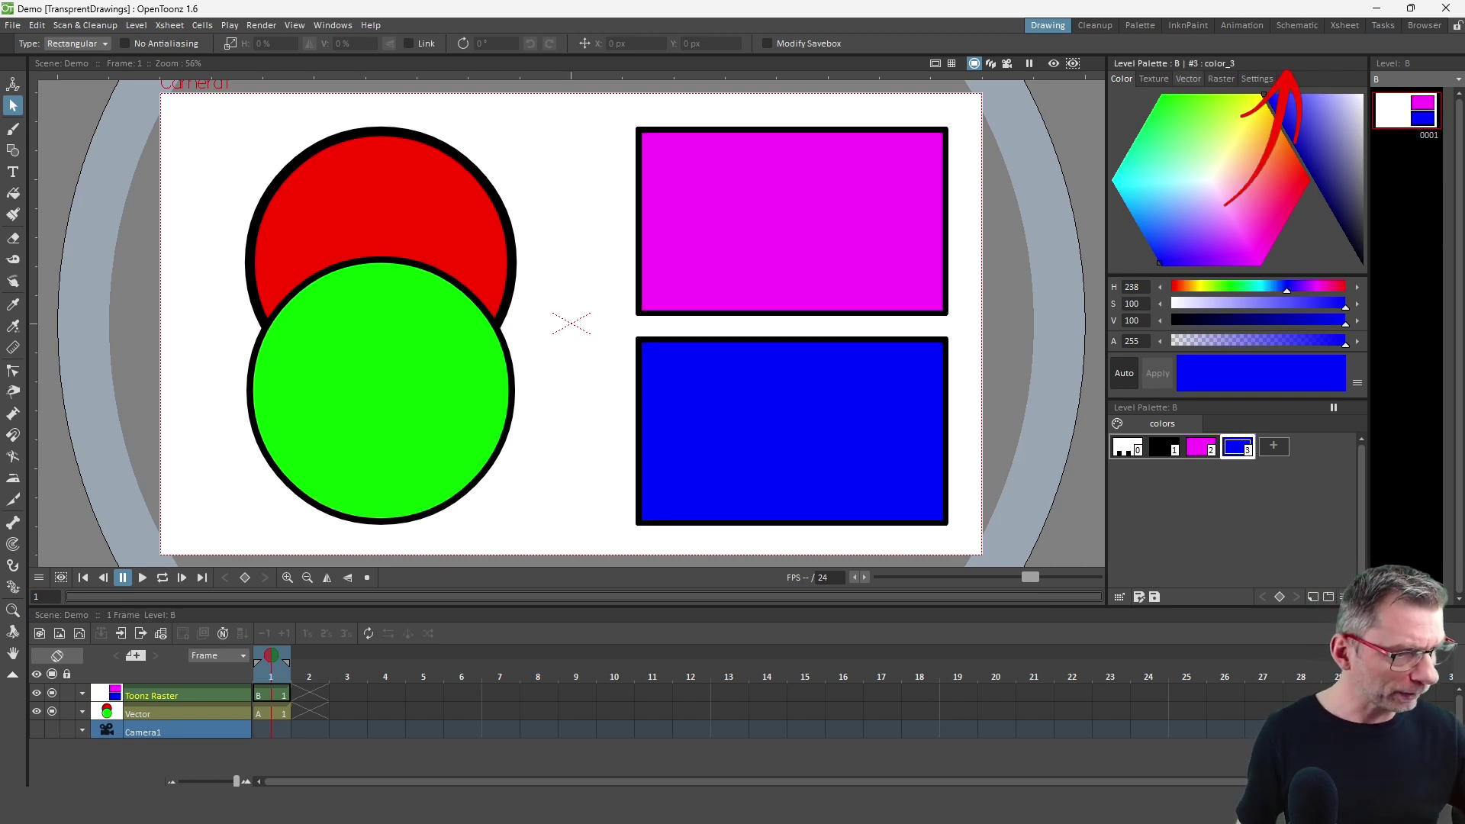
# Go to the Schematic room and switch the schematic panel to the FX Schematic.
pyautogui.click(1297, 25)
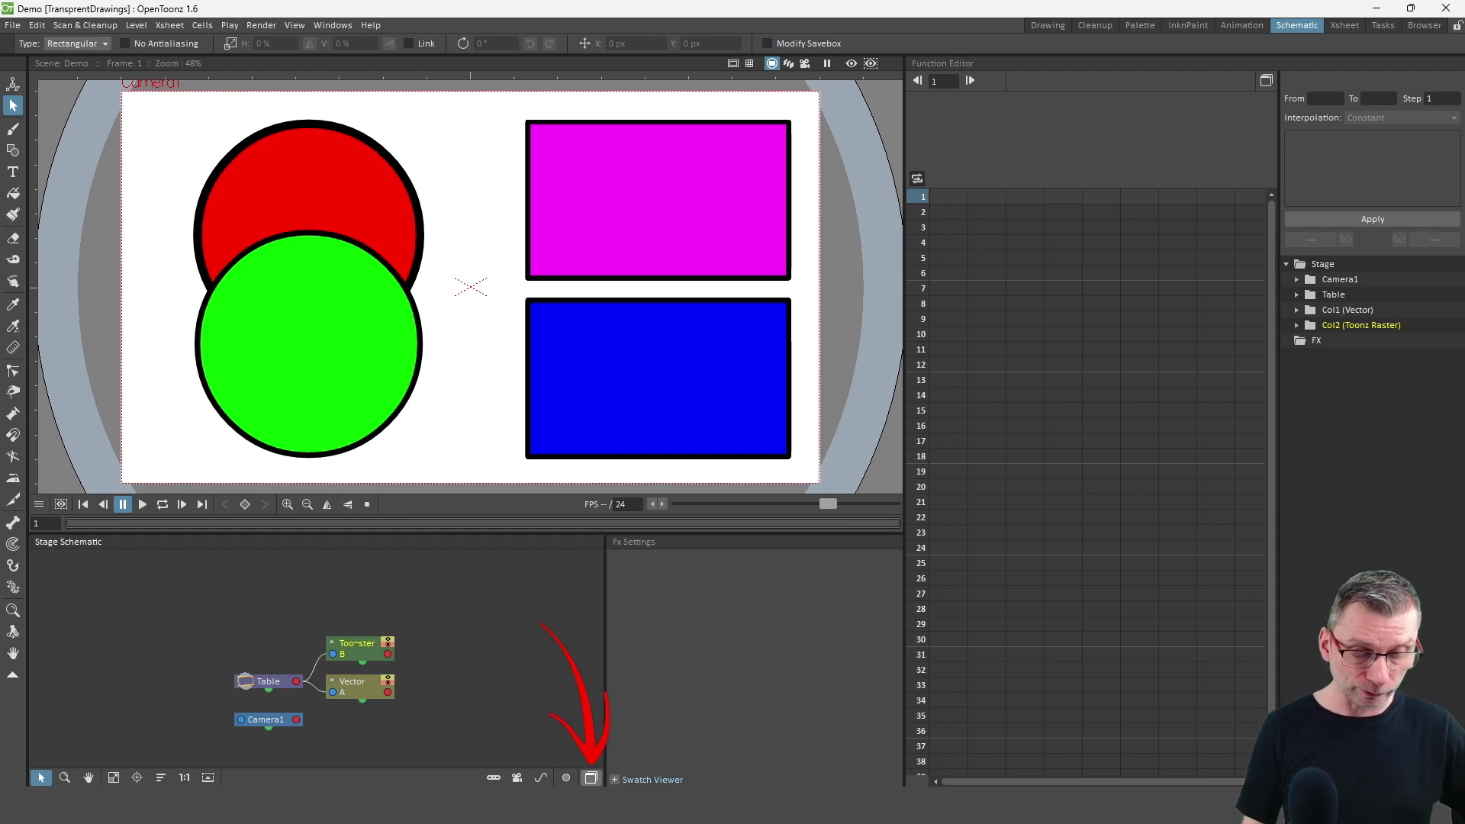
pyautogui.click(592, 777)
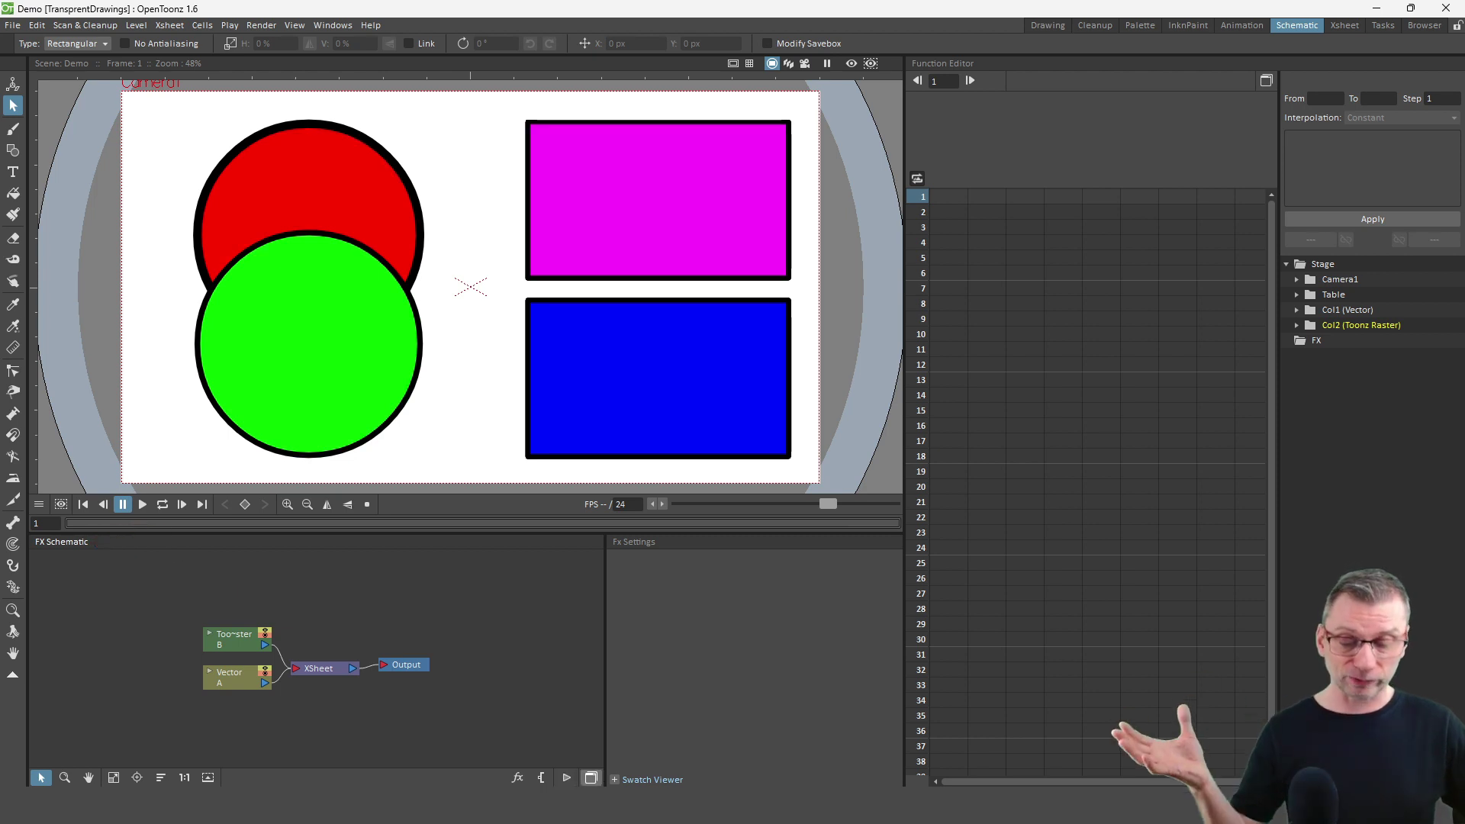
pyautogui.press('a')
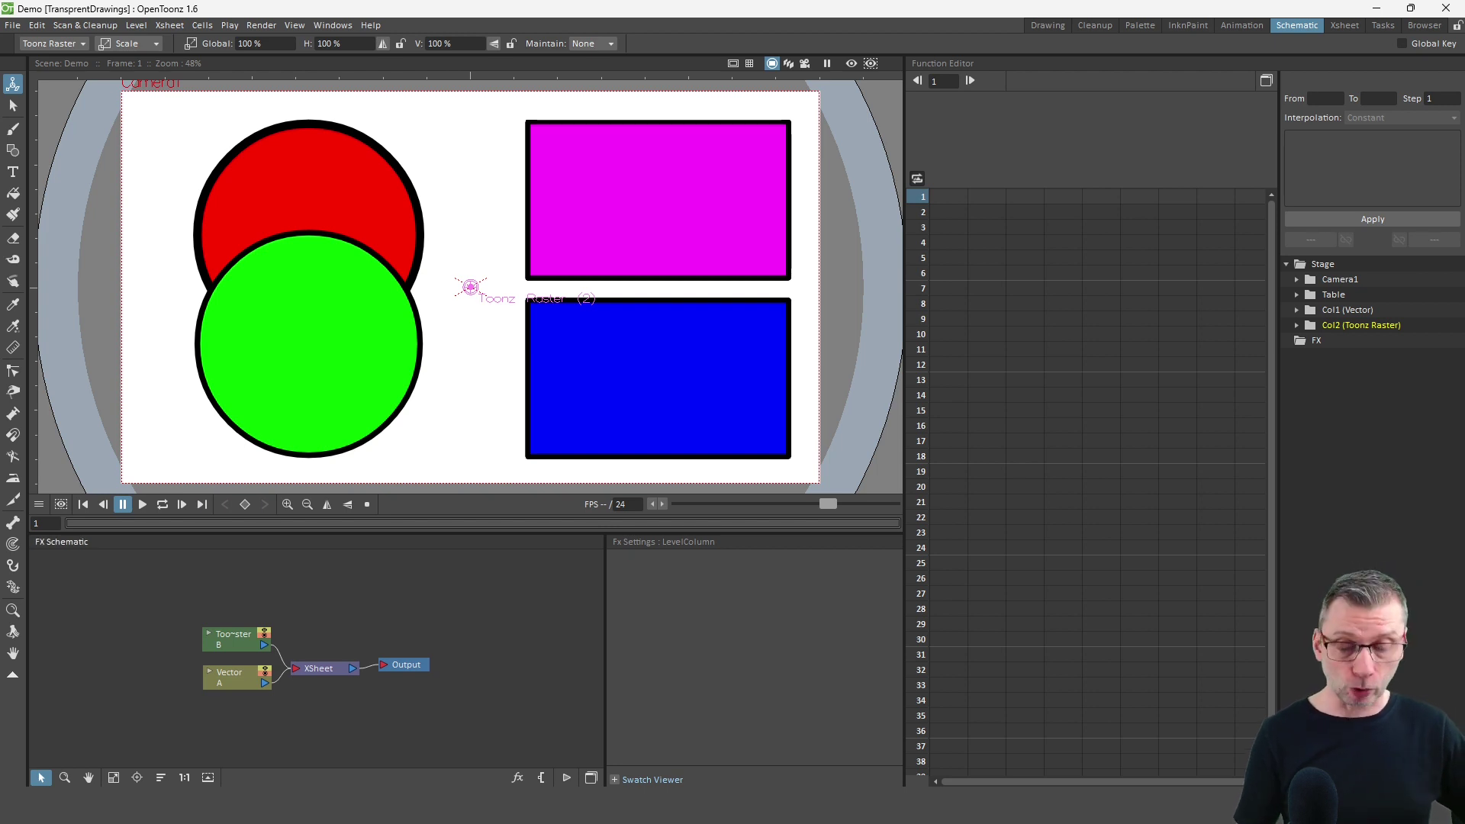
# Insert a Layer_Blending Transparency effect after the Vector column node.
pyautogui.rightClick(229, 675)
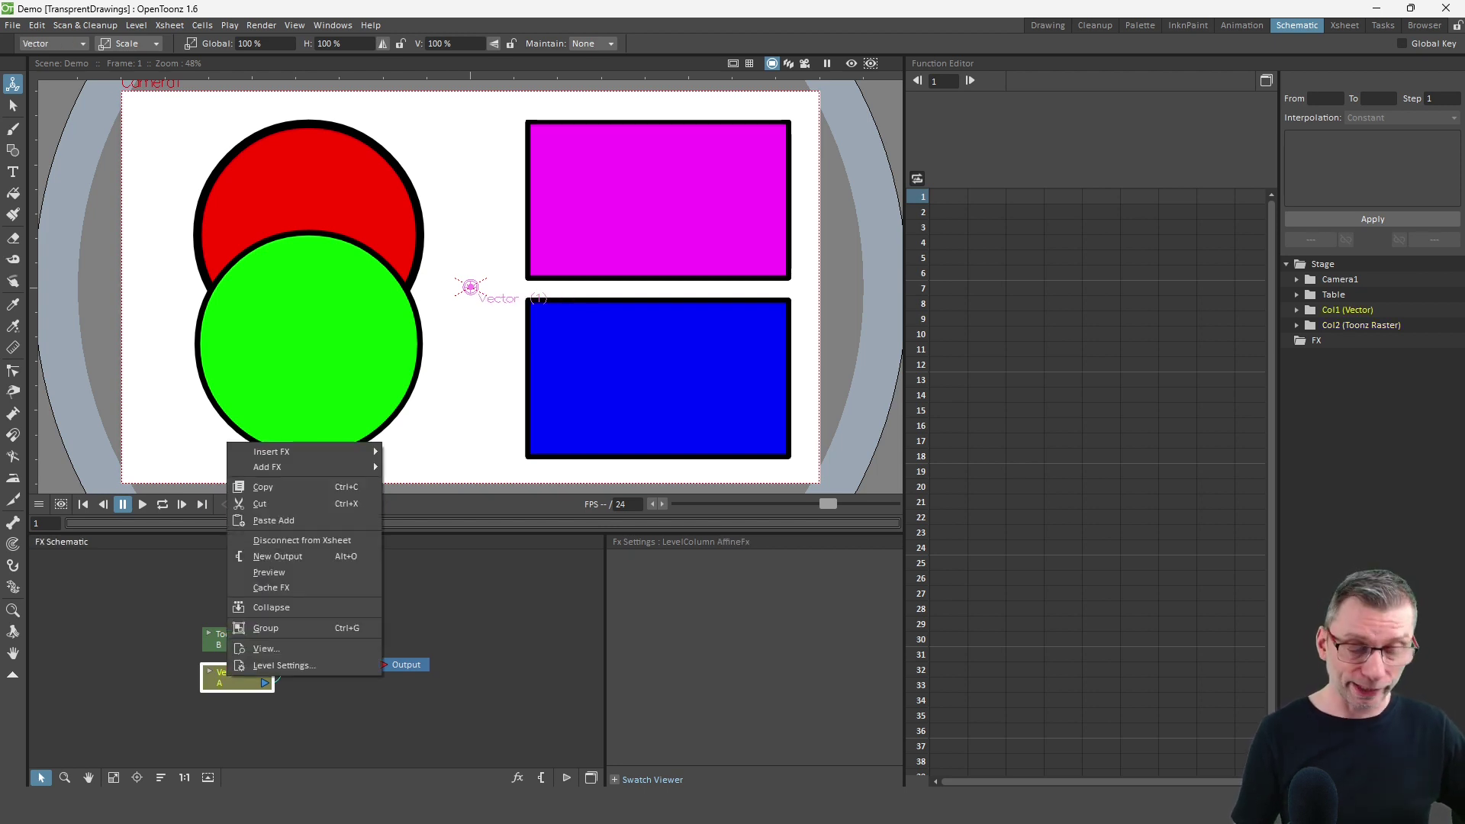
pyautogui.moveTo(290, 452)
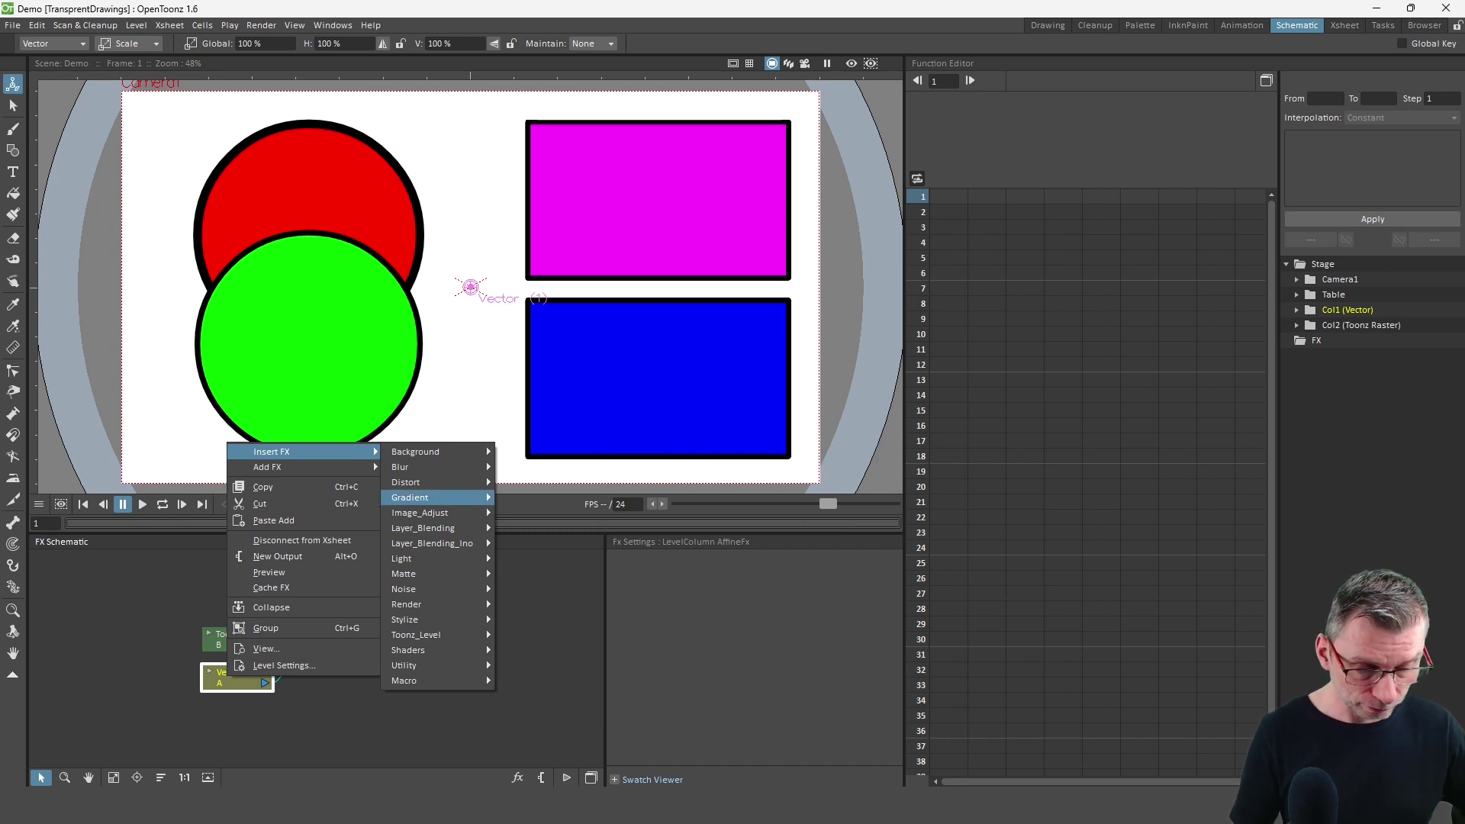
pyautogui.moveTo(435, 528)
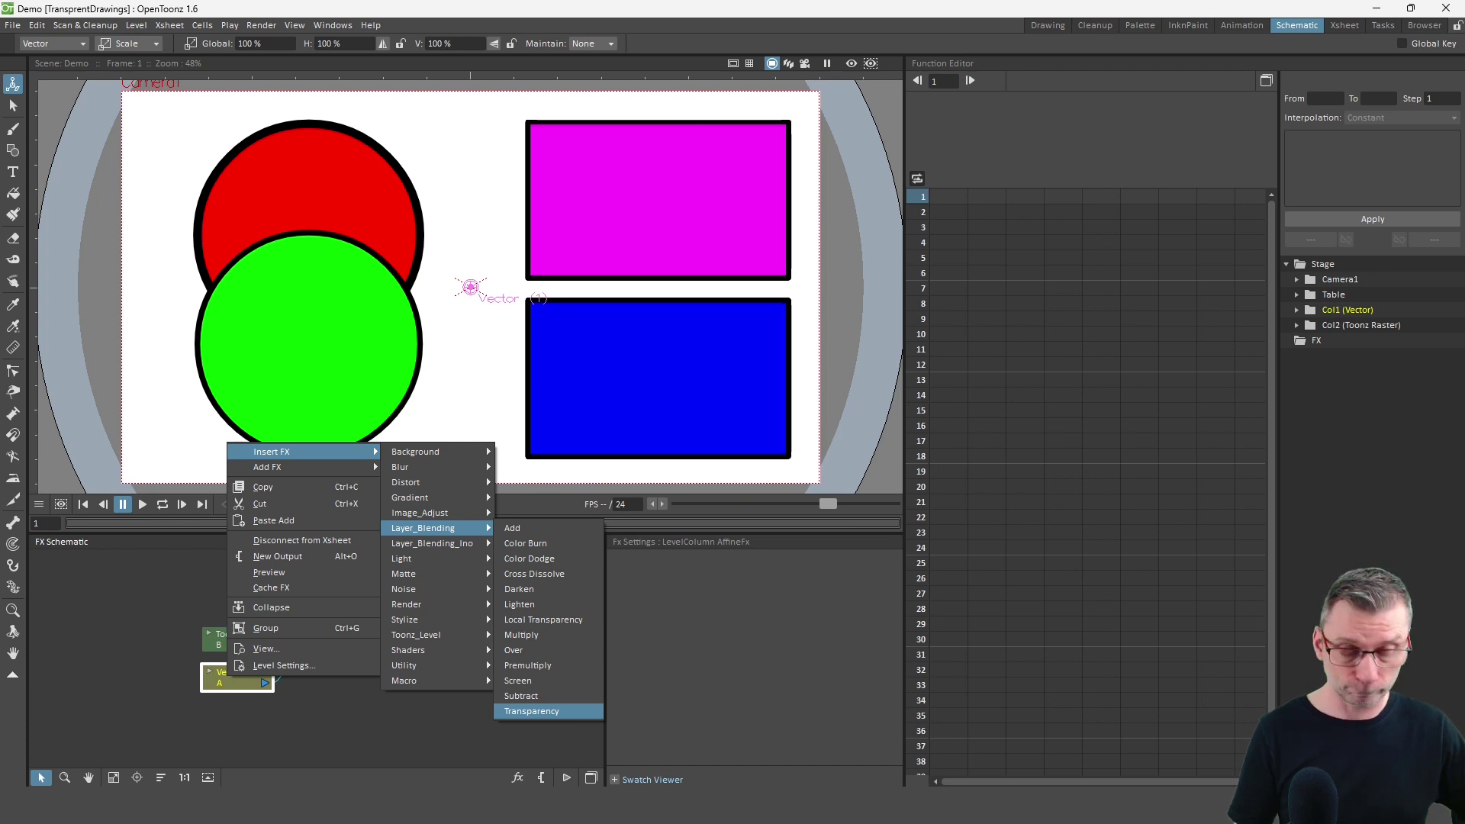
pyautogui.click(532, 711)
# Move the XSheet node out to the right of Transparency01.
pyautogui.click(548, 640)
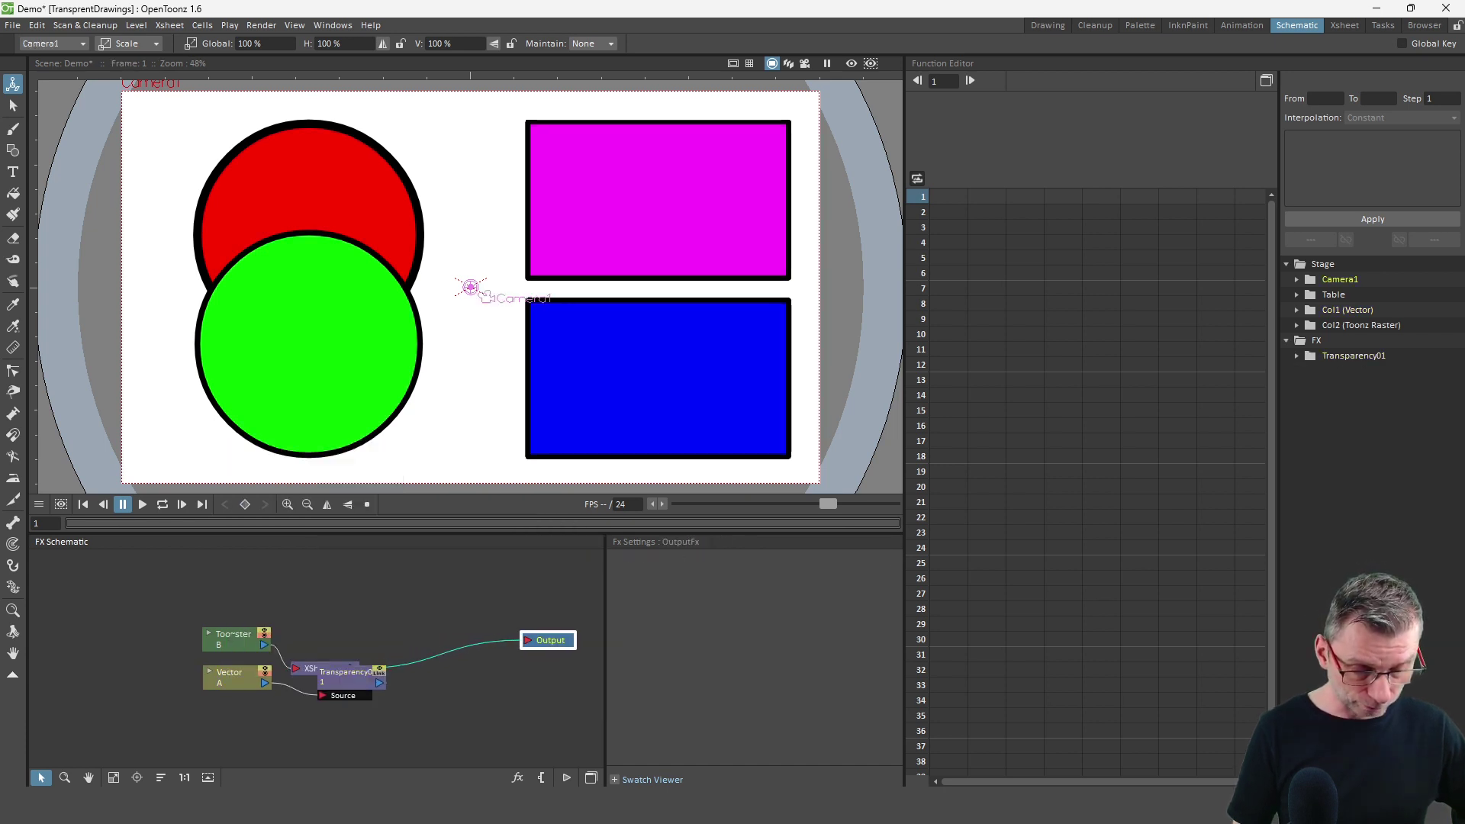
pyautogui.click(305, 668)
pyautogui.moveTo(305, 668)
pyautogui.mouseDown()
pyautogui.moveTo(454, 648)
pyautogui.moveTo(328, 681)
pyautogui.mouseUp()
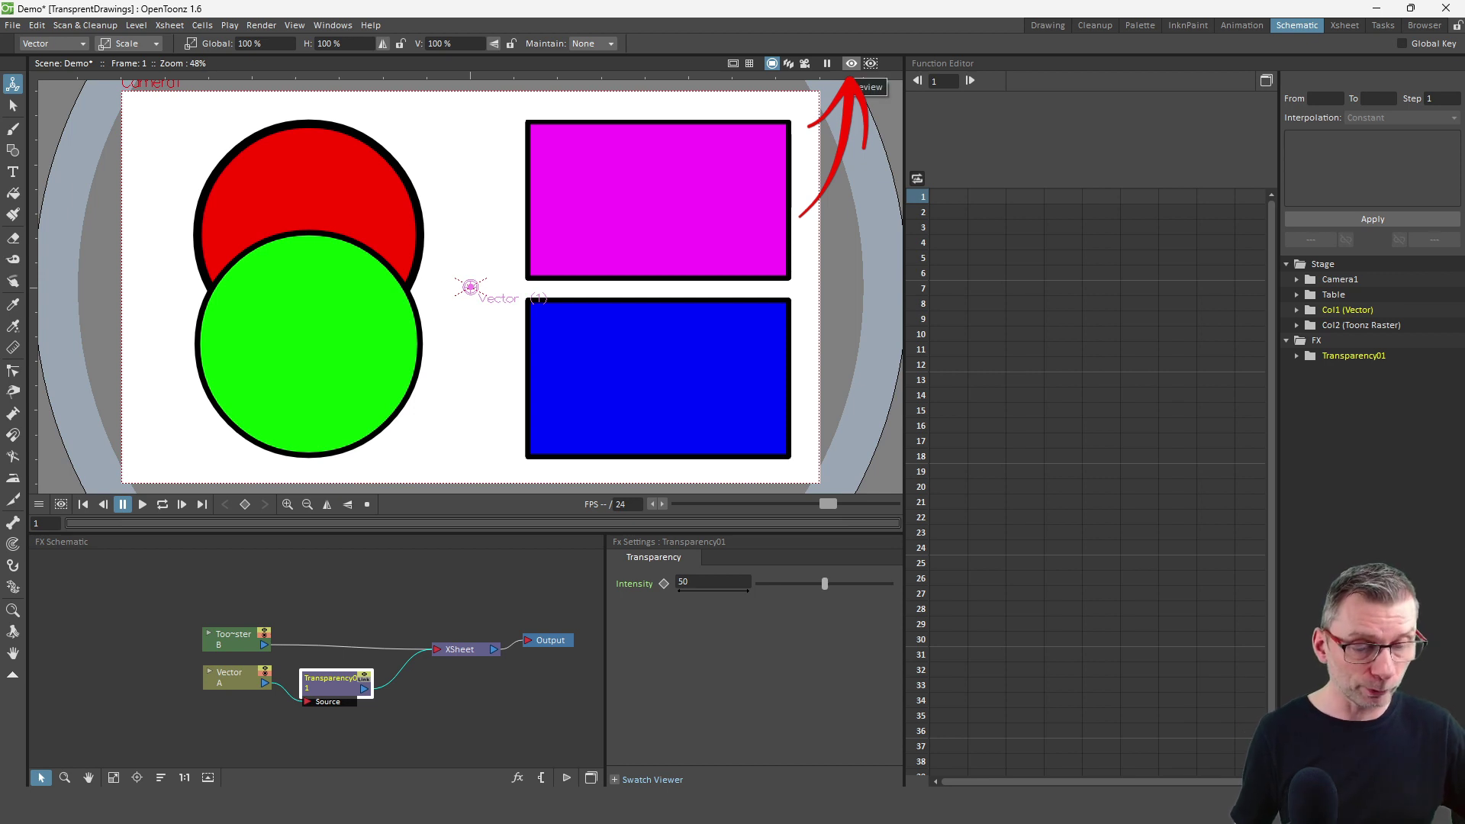
# Turn on the viewer's render preview and float the Transparency01 settings over the viewer.
pyautogui.click(851, 63)
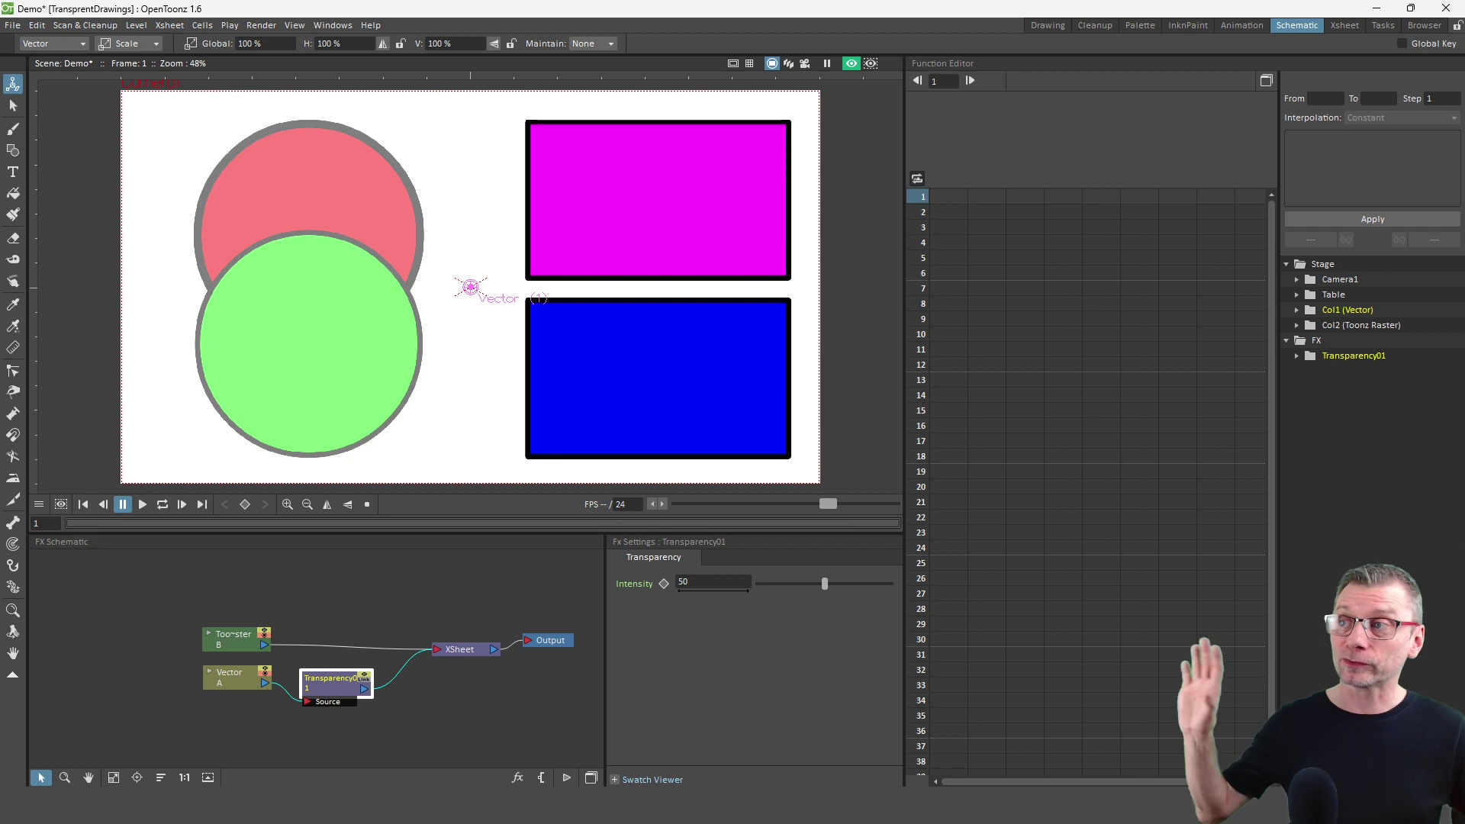
pyautogui.press('Escape')
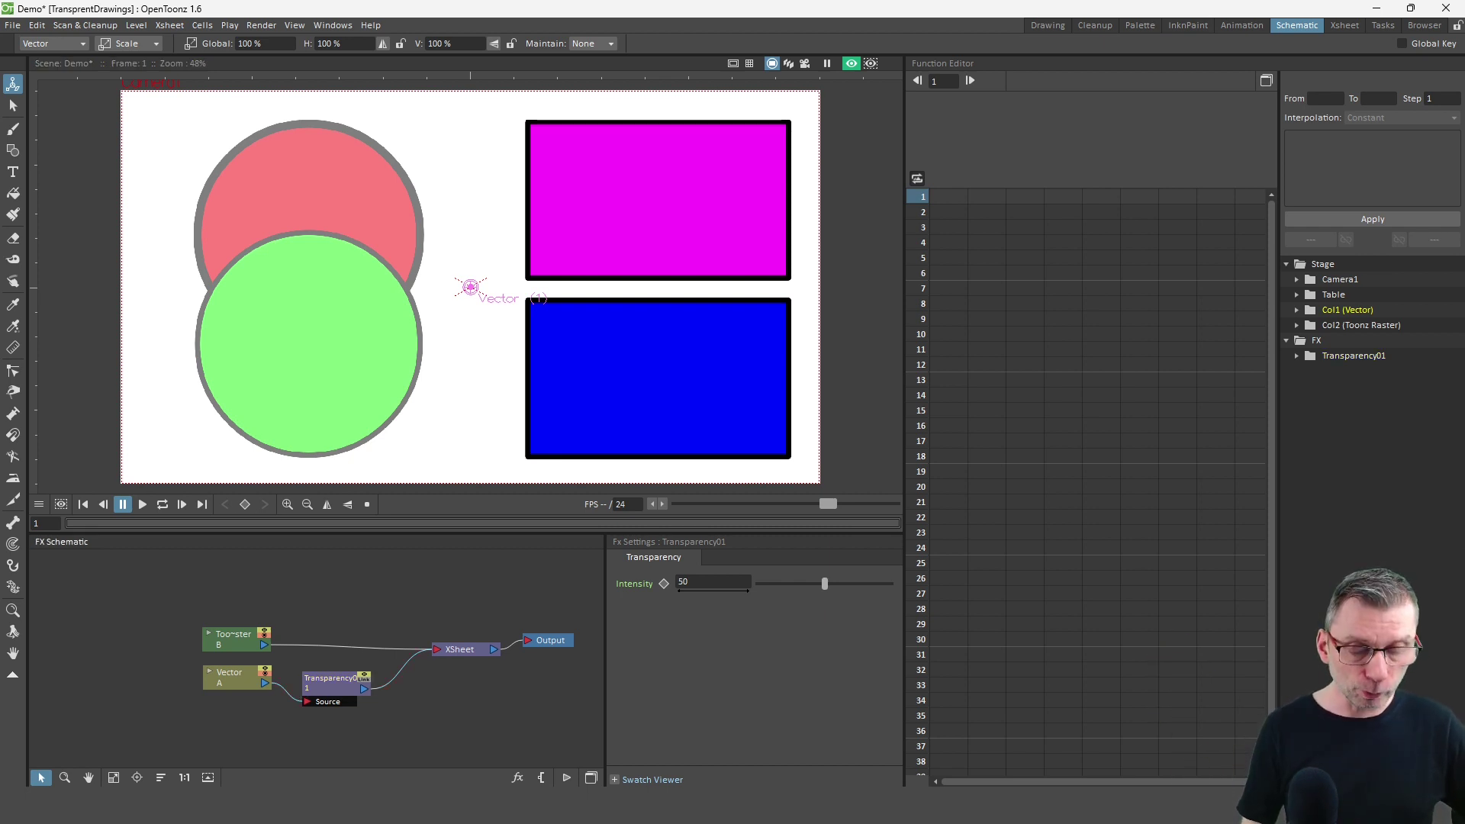
pyautogui.click(335, 682)
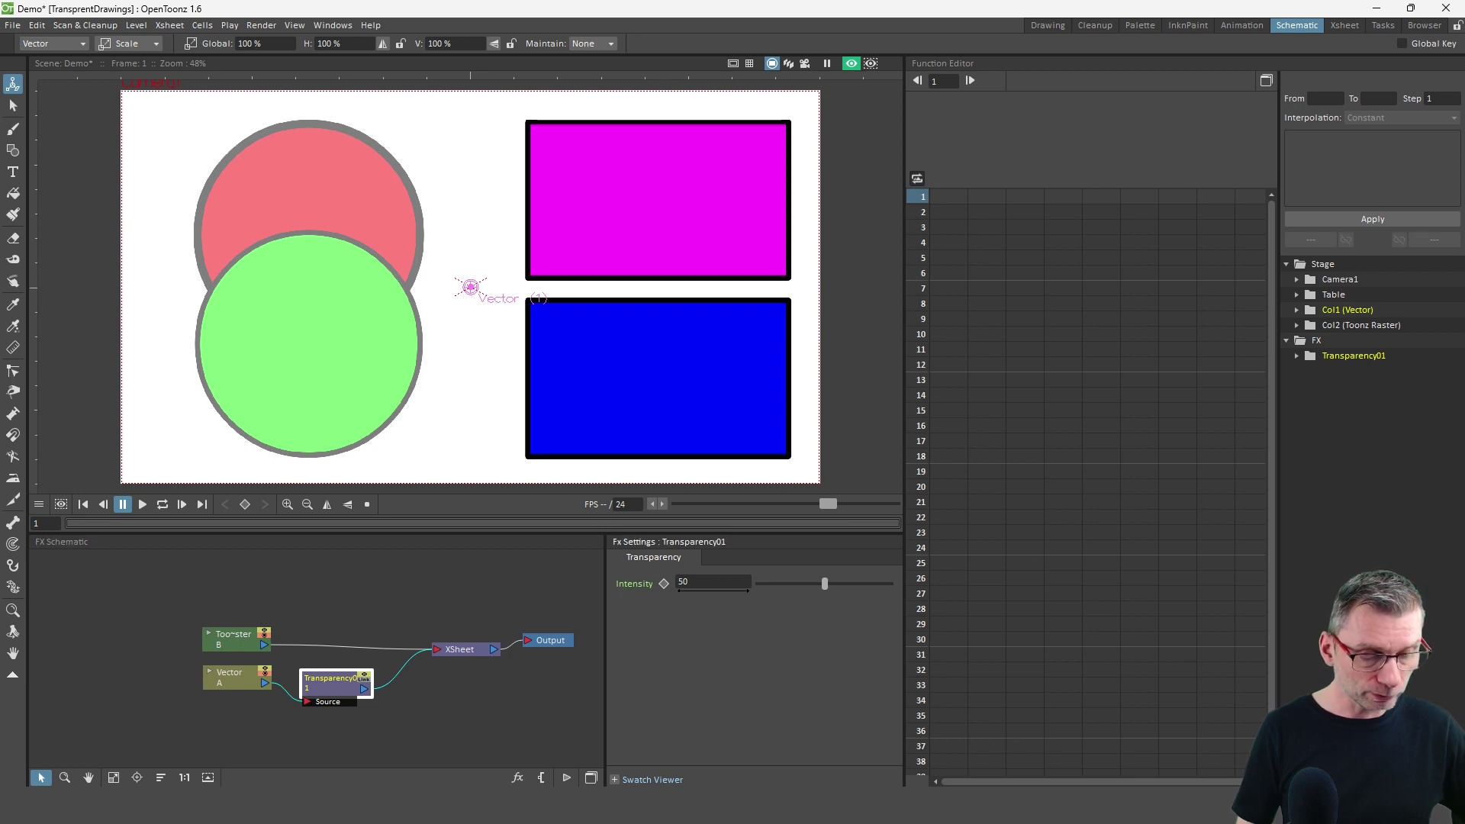
pyautogui.moveTo(669, 542)
pyautogui.mouseDown()
pyautogui.moveTo(612, 540)
pyautogui.moveTo(454, 352)
pyautogui.moveTo(432, 268)
pyautogui.moveTo(480, 259)
pyautogui.mouseUp()
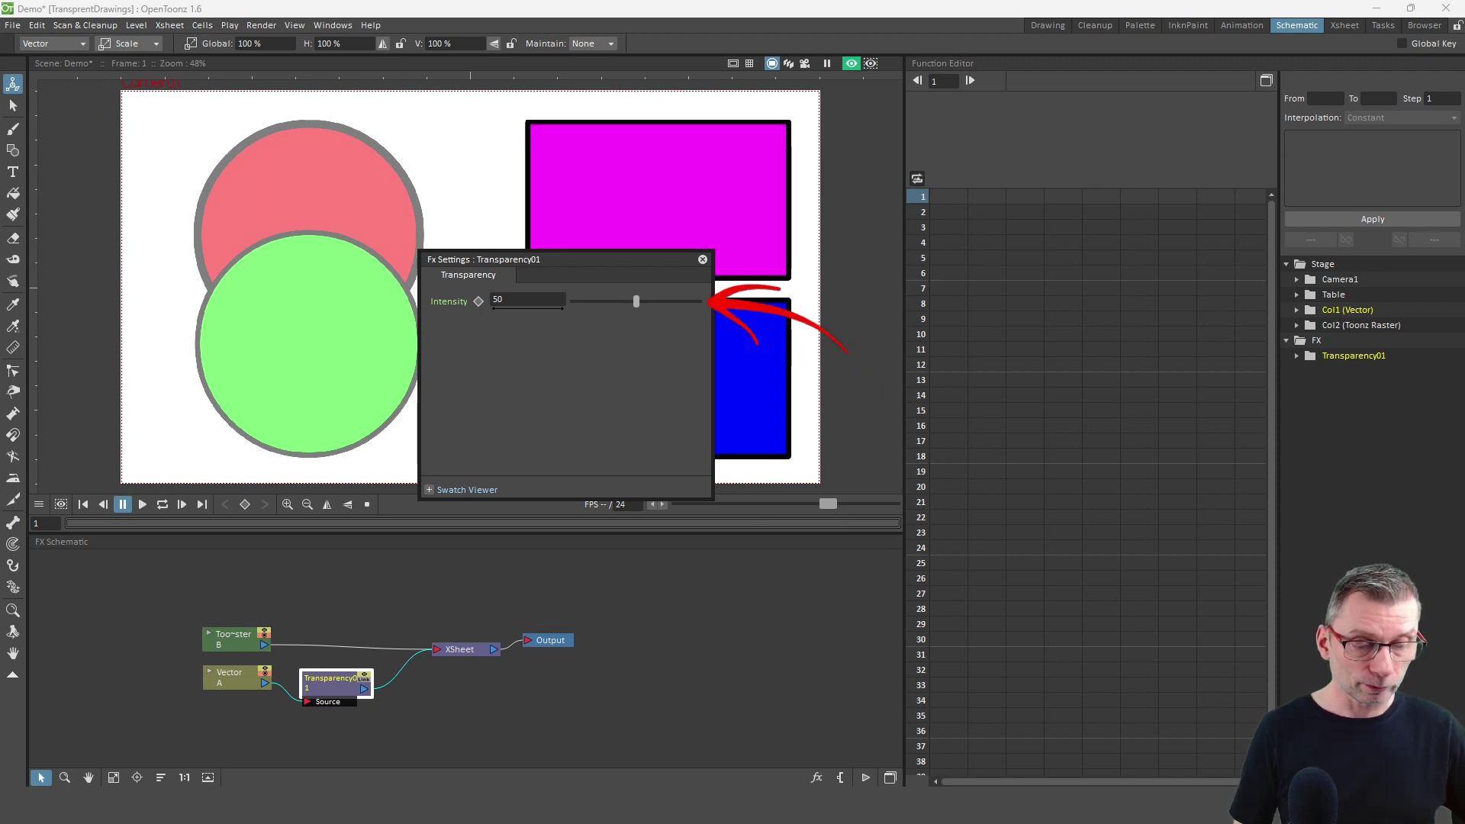
# Bring the Transparency01 Intensity down to about 14.7 so the circles look nearly opaque.
pyautogui.moveTo(636, 302); pyautogui.dragTo(687, 302)
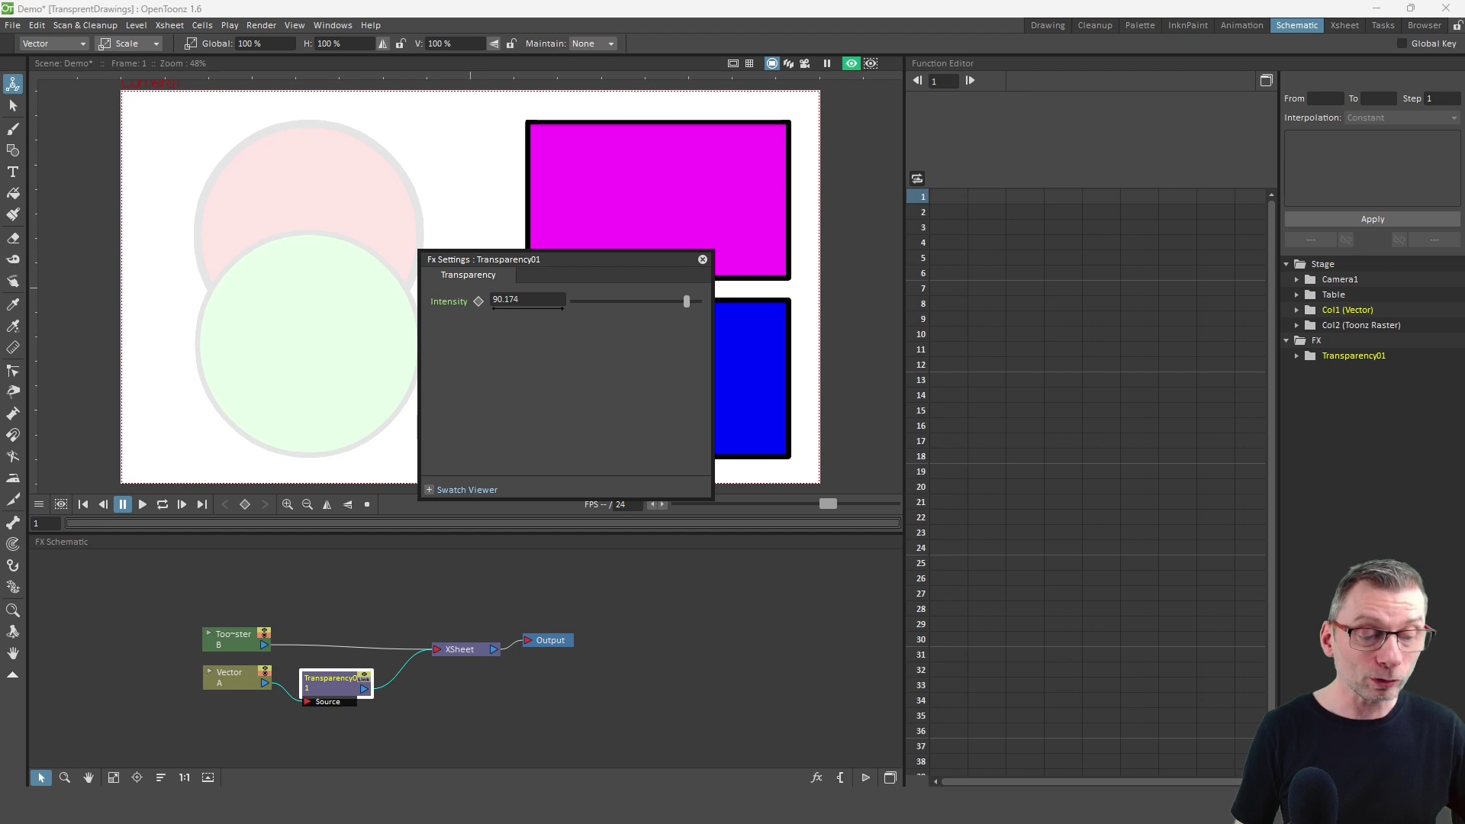
pyautogui.moveTo(687, 301); pyautogui.dragTo(592, 302)
pyautogui.click(703, 260)
# Shift the Toonster node up and the Vector node slightly down in the schematic.
pyautogui.moveTo(233, 638); pyautogui.dragTo(233, 614)
pyautogui.click(229, 675)
pyautogui.moveTo(229, 675); pyautogui.dragTo(229, 684)
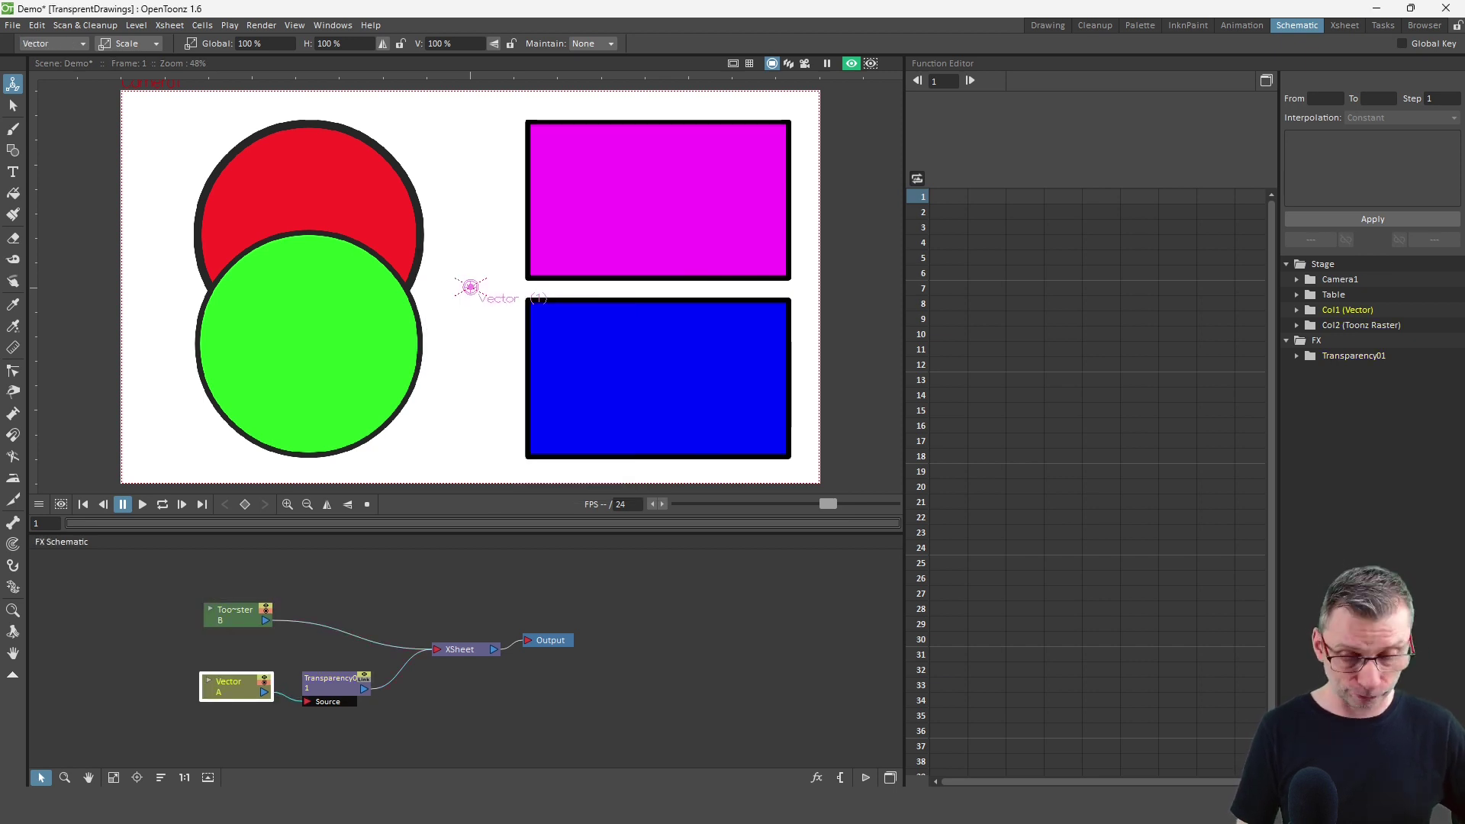
# Insert a Layer_Blending_Ino Transparency effect after the Toonster column.
pyautogui.rightClick(235, 611)
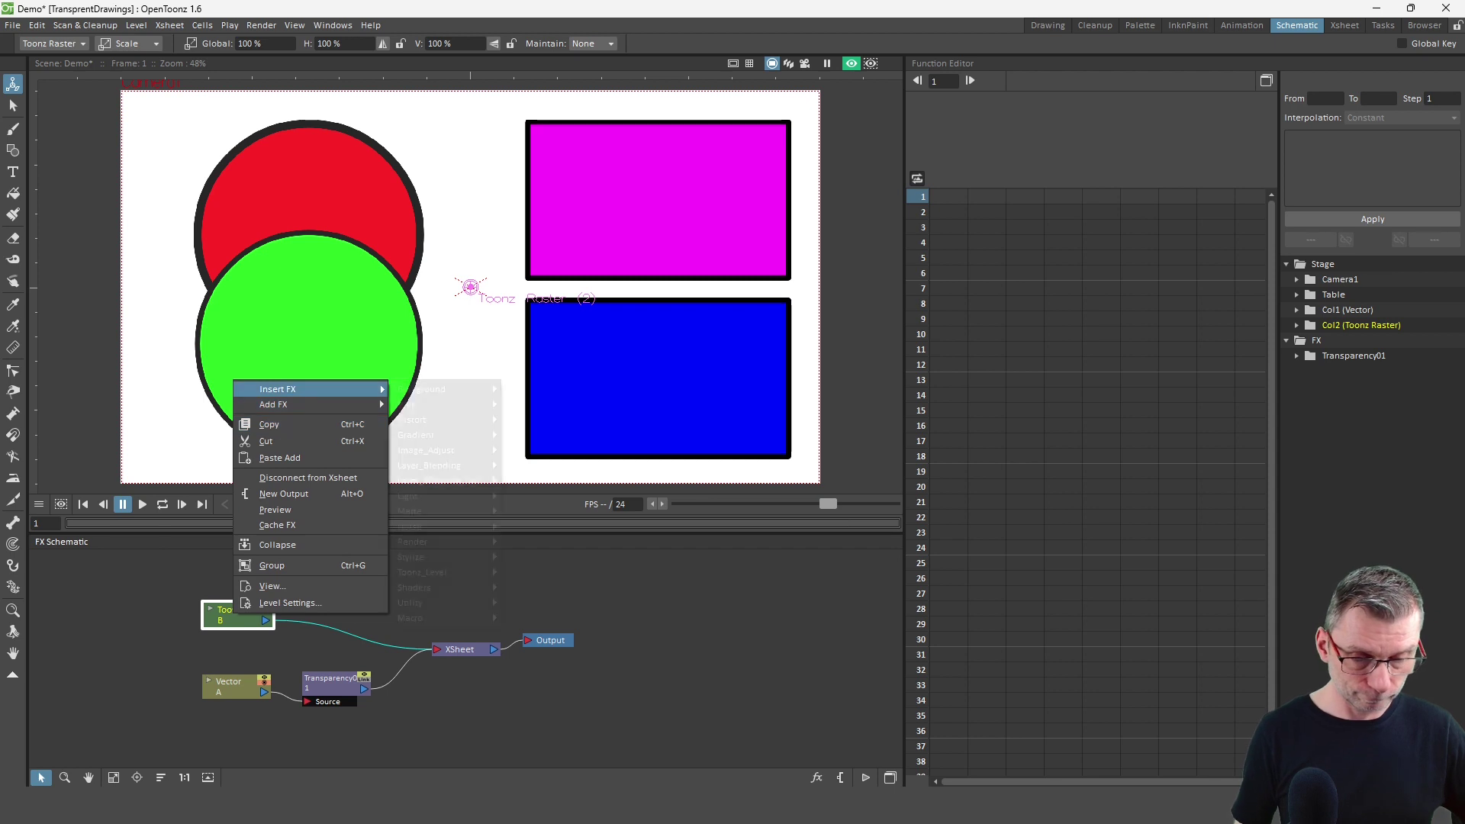
pyautogui.moveTo(305, 389)
pyautogui.moveTo(446, 481)
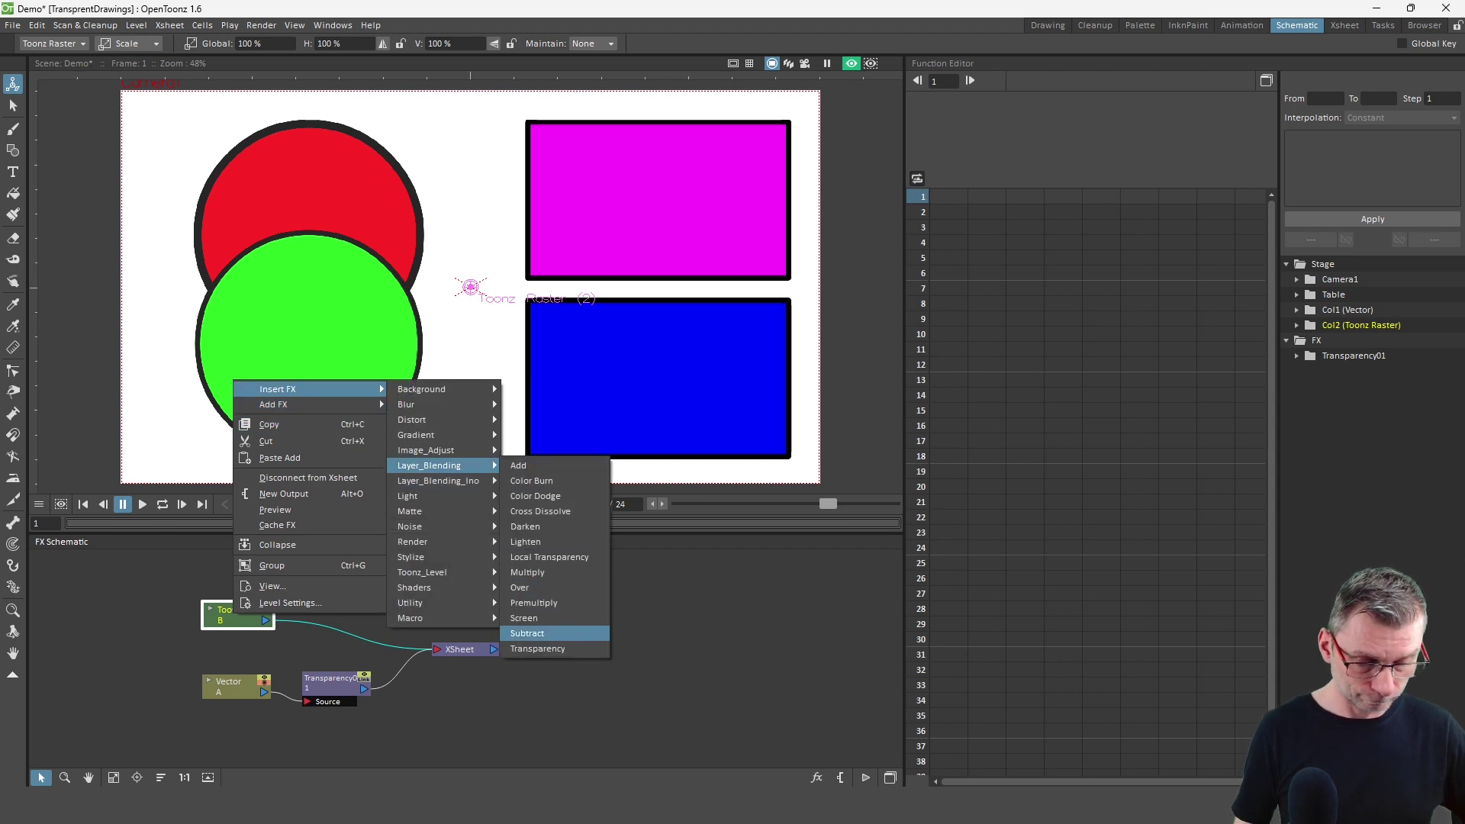
pyautogui.click(550, 648)
# Open the Transparency02 settings and raise its Intensity to about 81.
pyautogui.moveTo(351, 611); pyautogui.dragTo(351, 599)
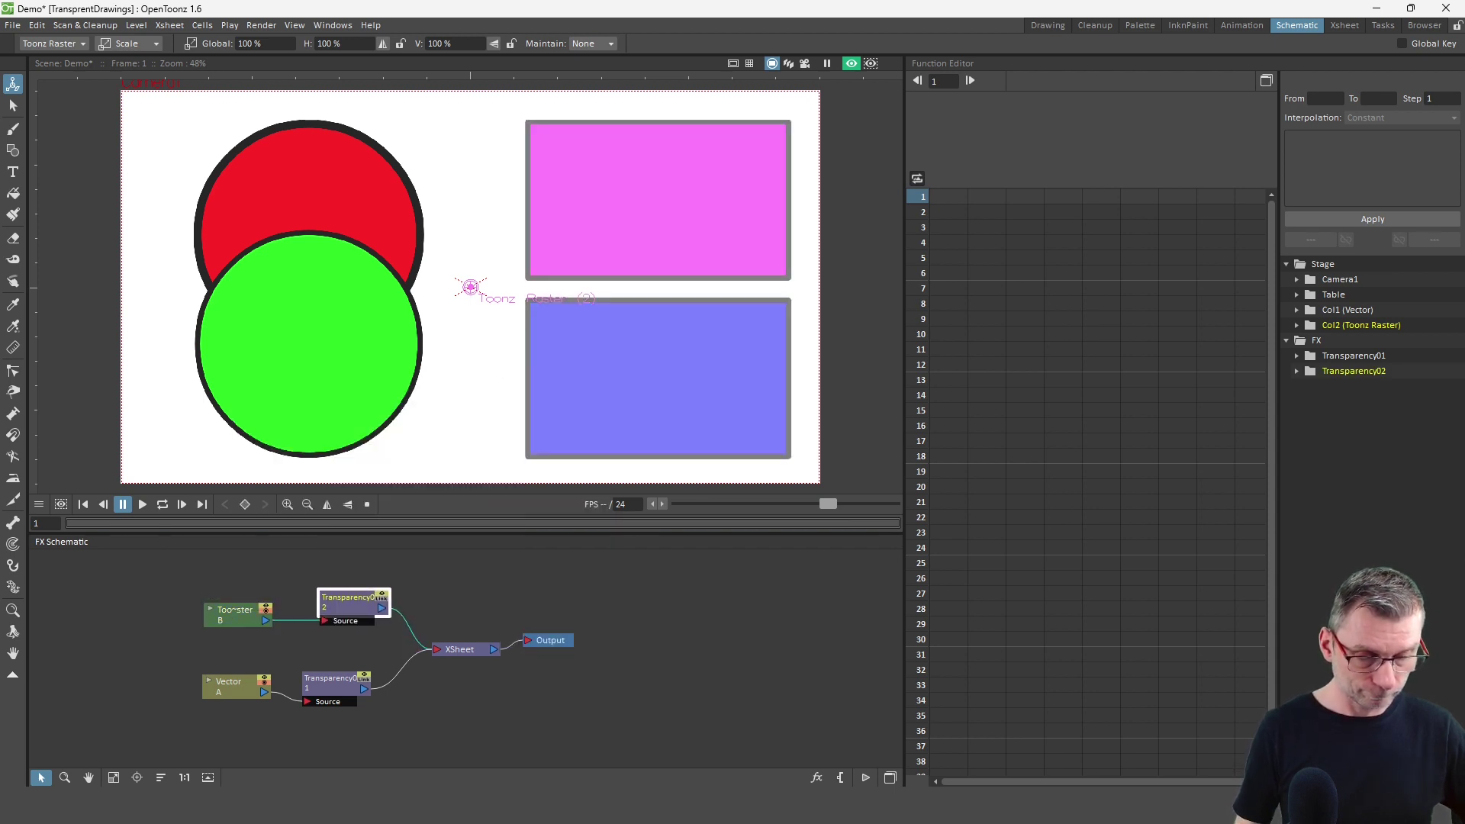
pyautogui.doubleClick(351, 599)
pyautogui.moveTo(471, 259); pyautogui.dragTo(470, 495)
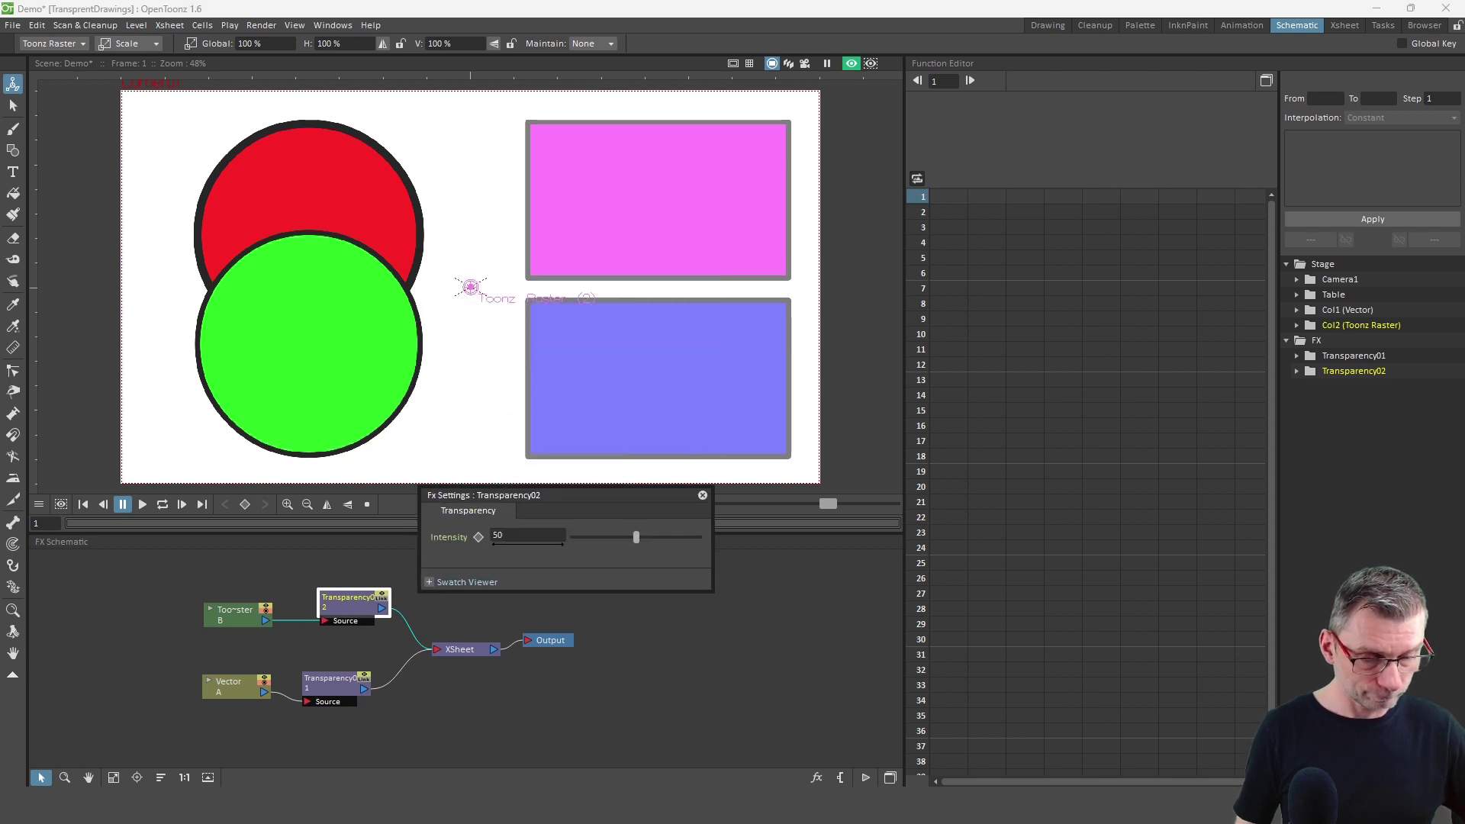
pyautogui.moveTo(636, 537); pyautogui.dragTo(675, 537)
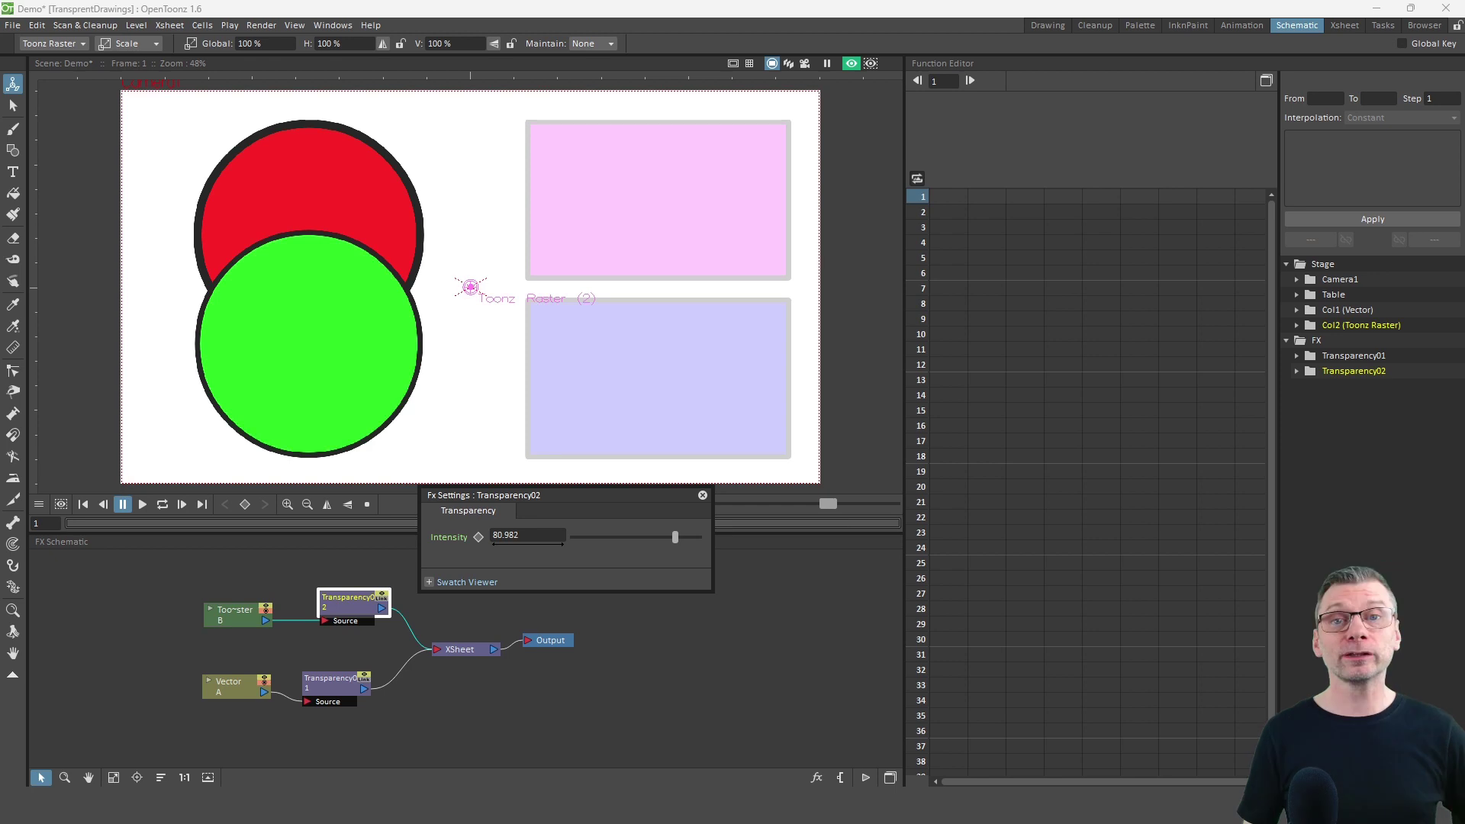